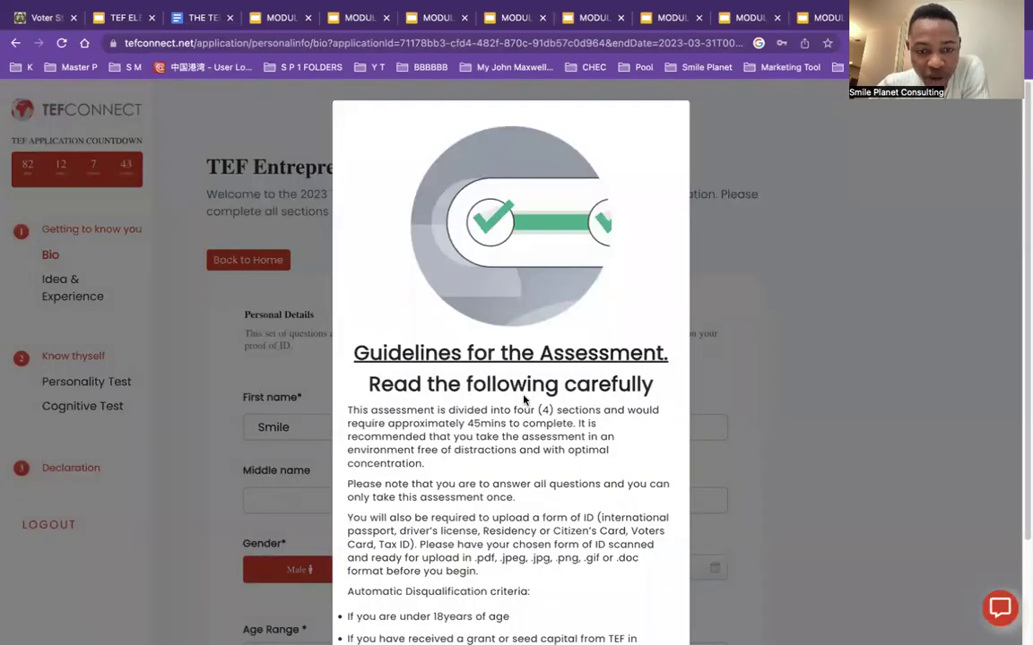
Step: Scroll the Bio page so the Guidelines for the Assessment notice shows over the personal details form
scroll(524, 401, down, 3)
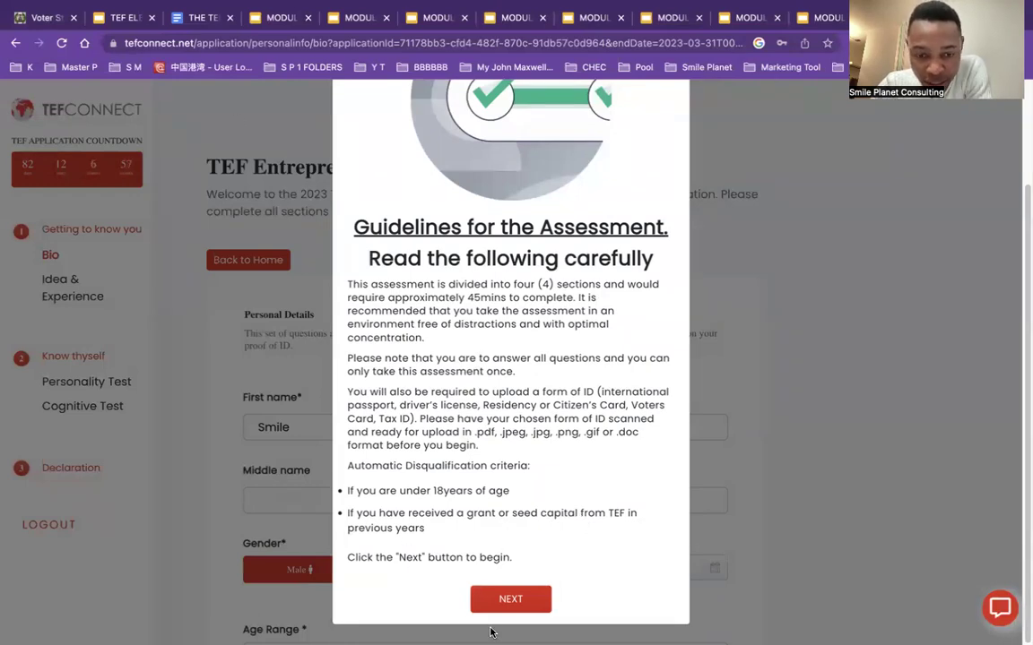
Step: Dismiss the Guidelines for the Assessment notice with NEXT
click(507, 599)
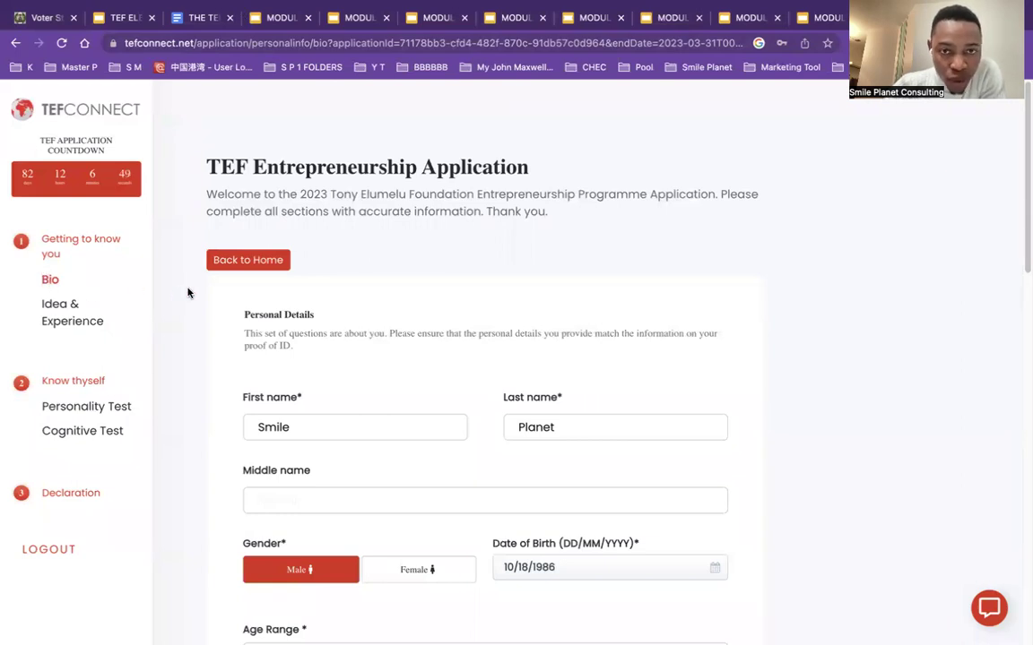
Step: Enter 'Farm Limited' as the middle name and set the age range to 34-43
click(361, 428)
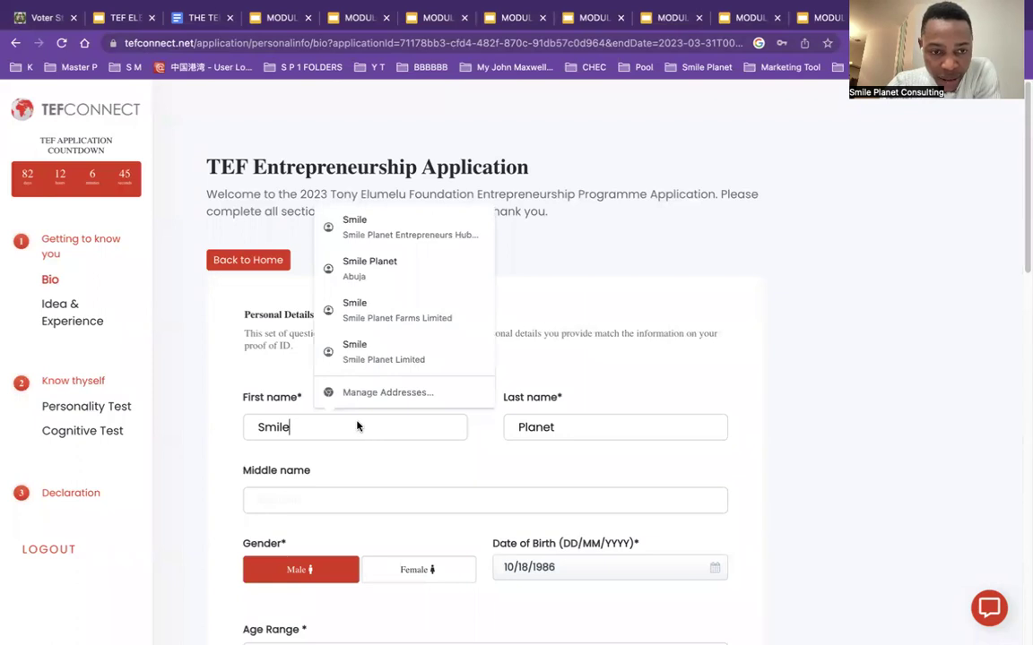
scroll(627, 358, down, 3)
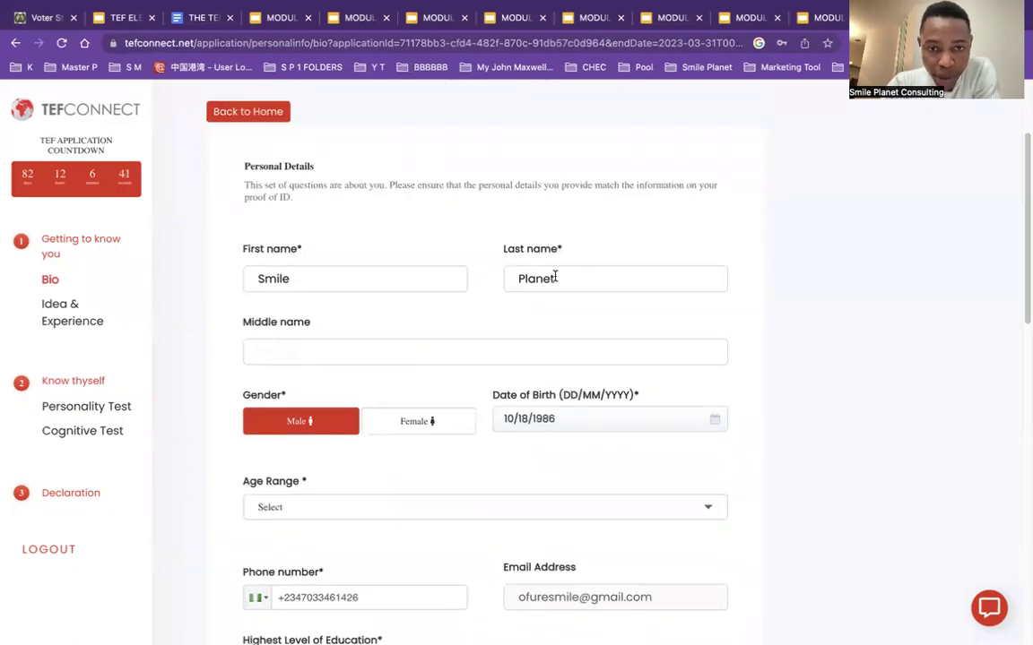
click(348, 356)
text(Farm Limited)
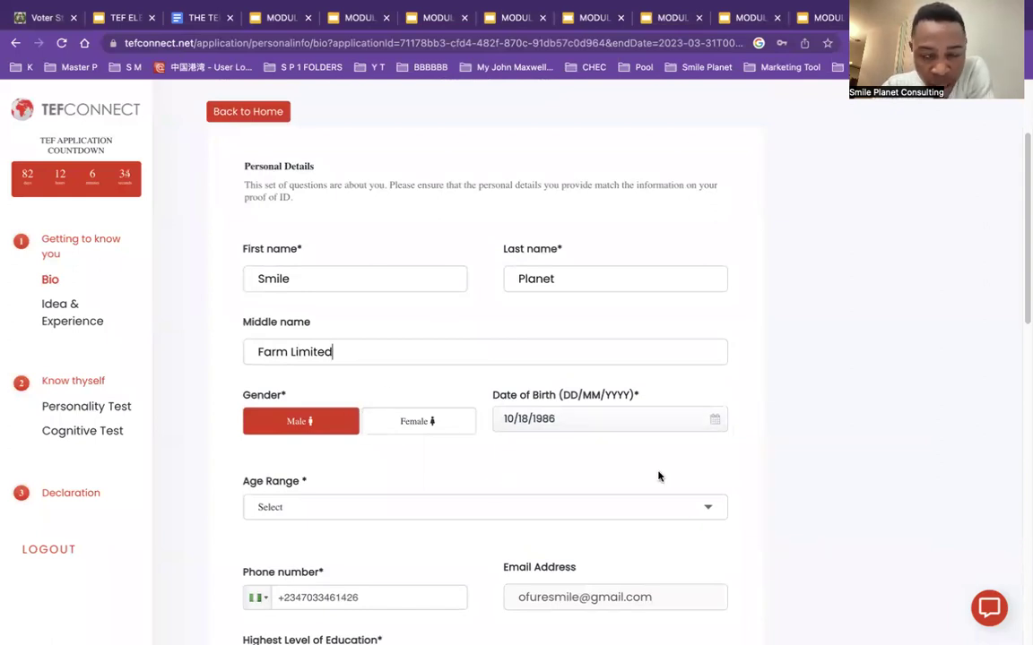
scroll(835, 358, down, 3)
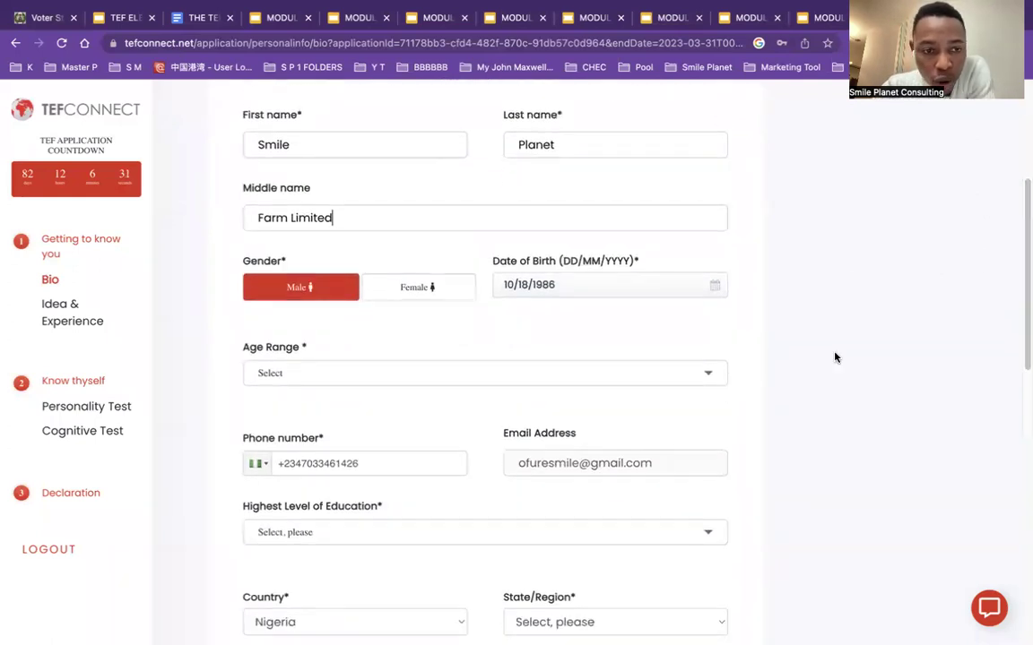
click(690, 377)
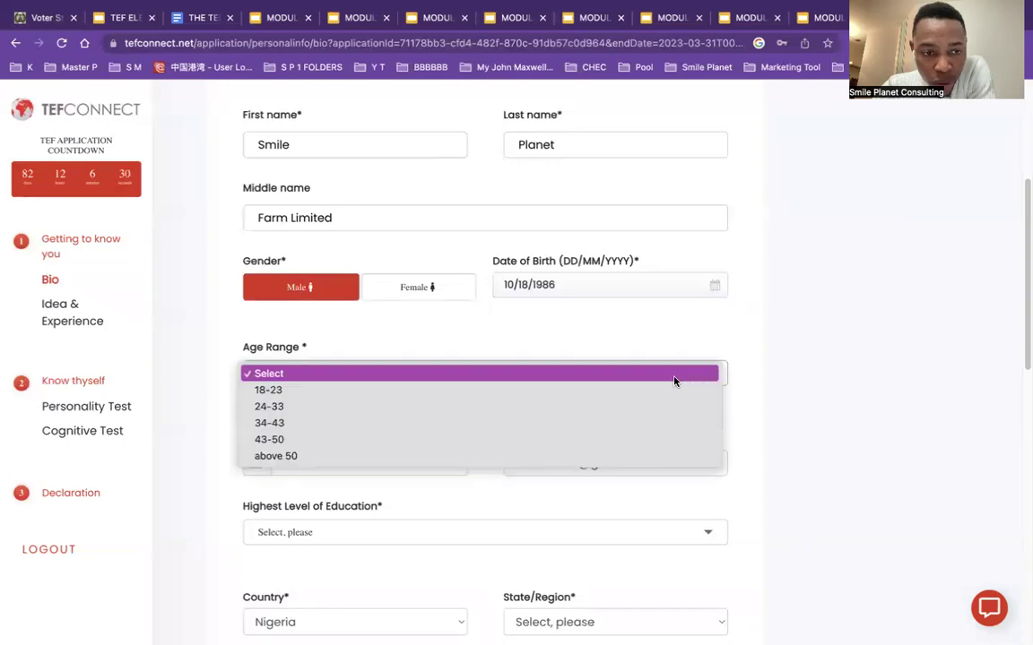
click(310, 422)
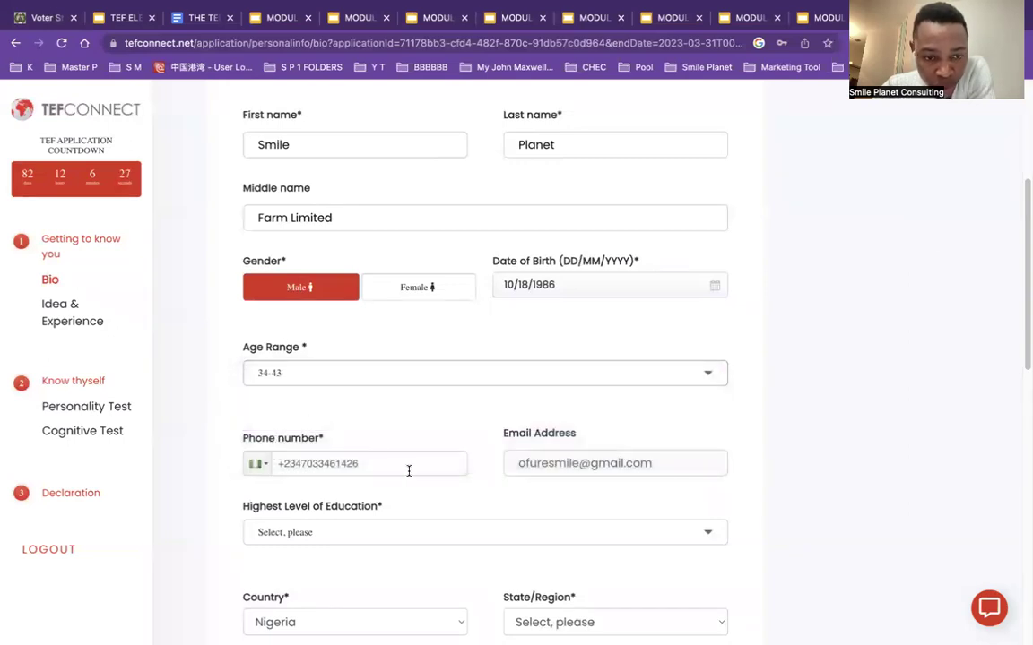
Step: Choose Bachelor's Degree, autofill the Abuja state, city and address, and answer rural Yes, other grants No
drag(1025, 363, 1026, 441)
click(479, 294)
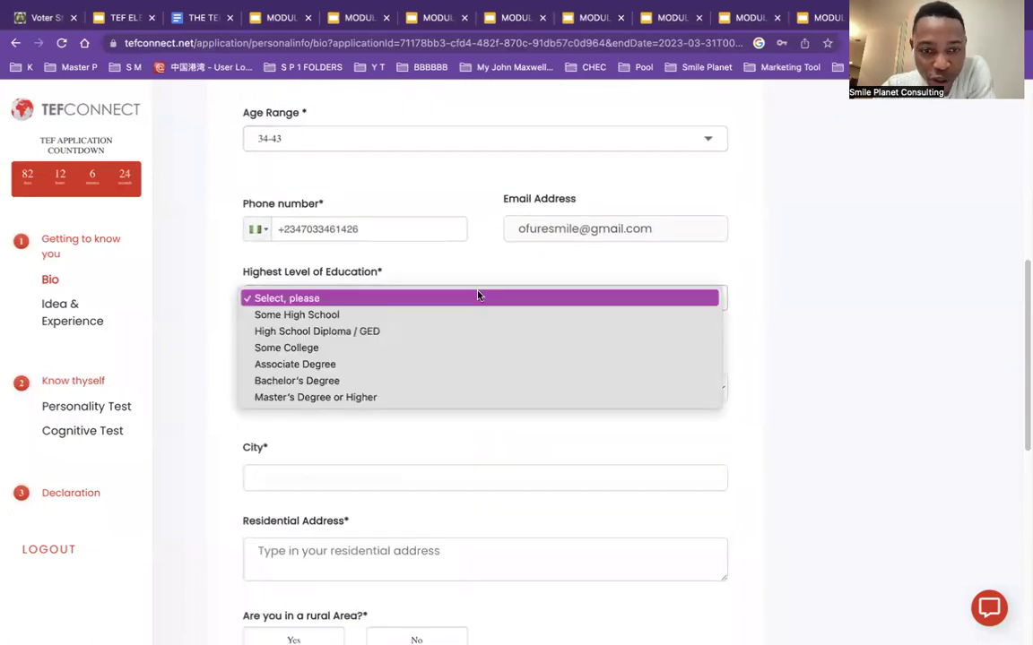
click(328, 381)
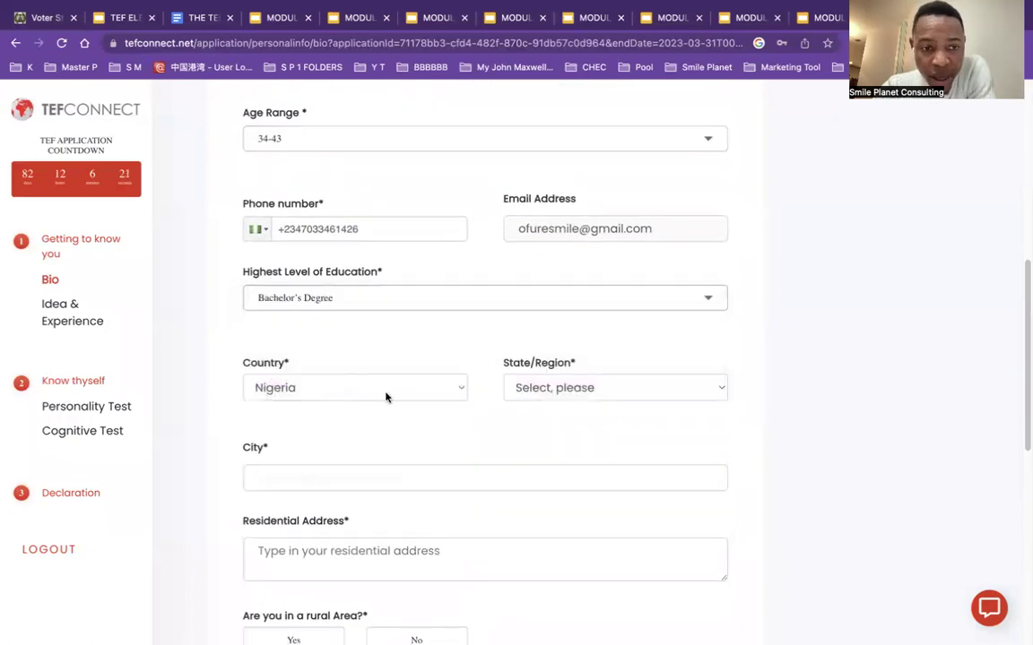
click(419, 479)
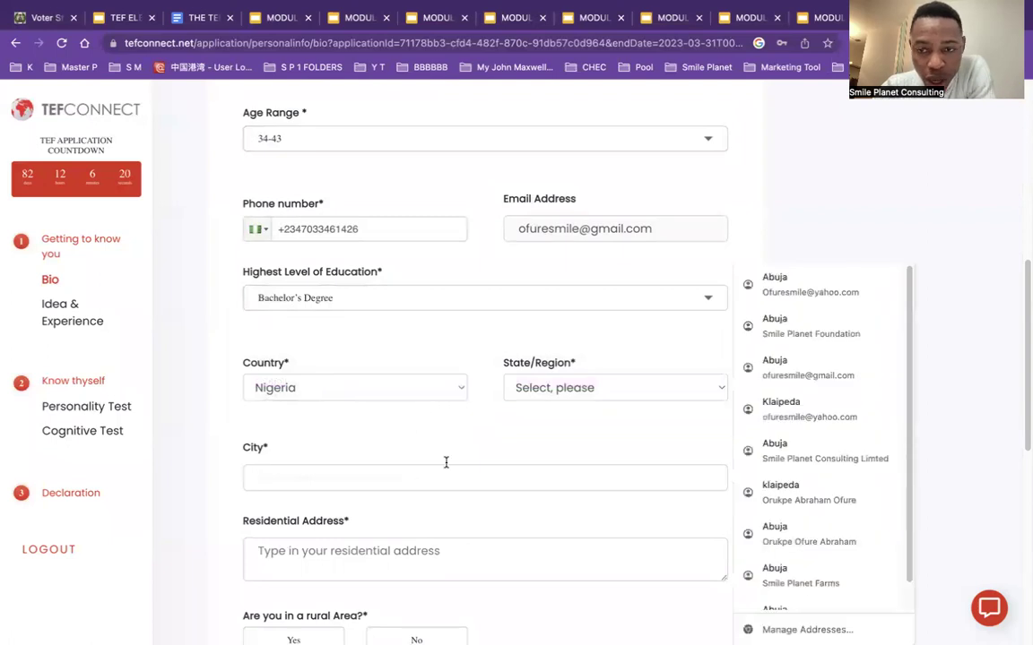
click(779, 283)
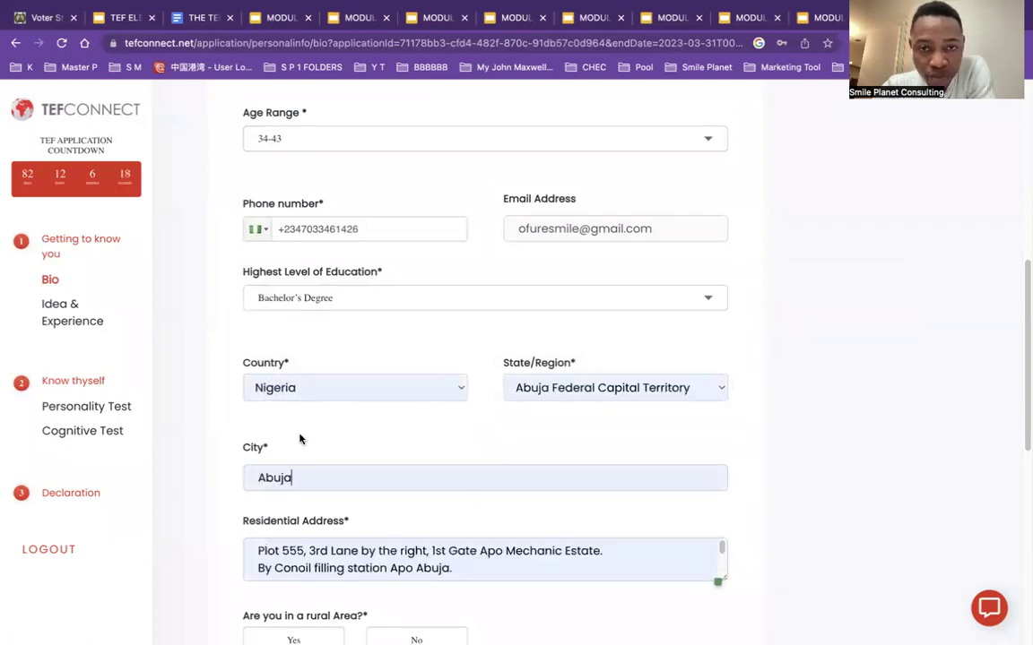
drag(1022, 290, 1023, 428)
click(294, 232)
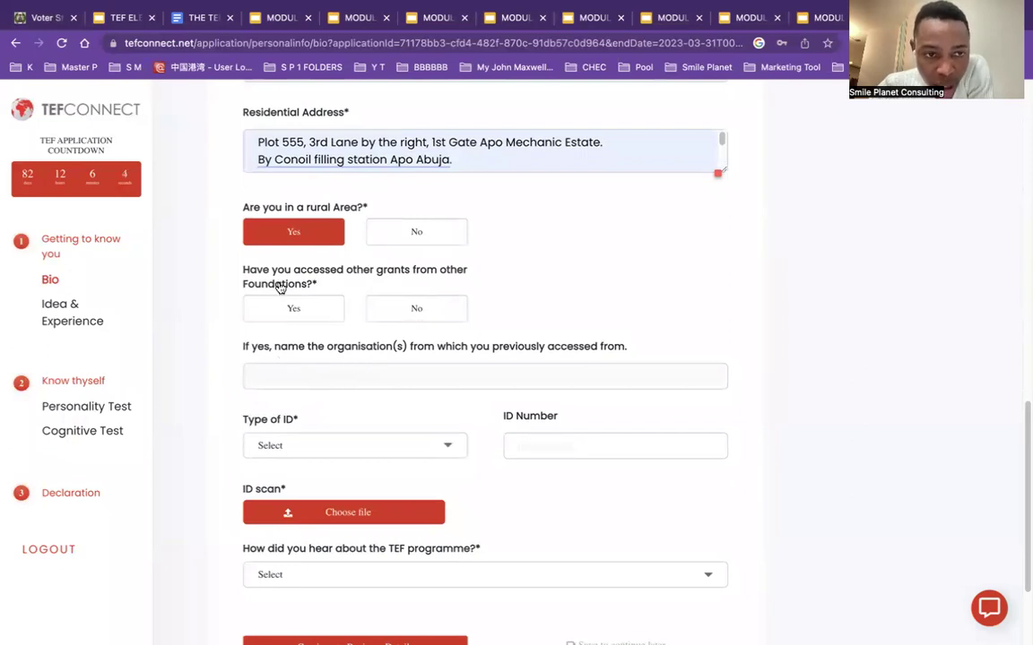
click(400, 309)
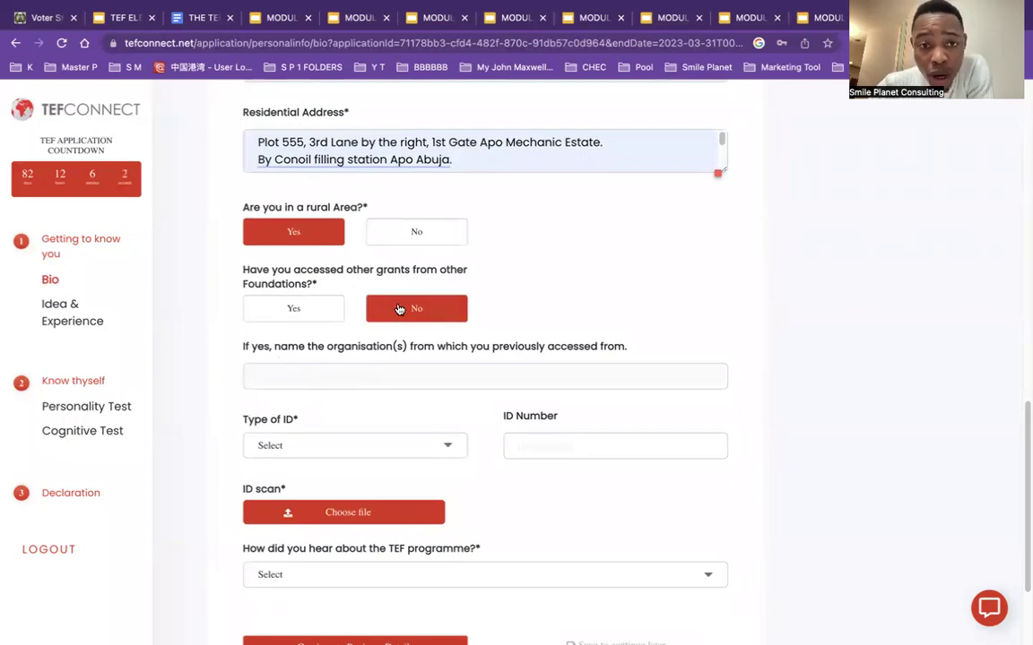
Step: Set the ID type to International Passport and enter the passport number
click(392, 452)
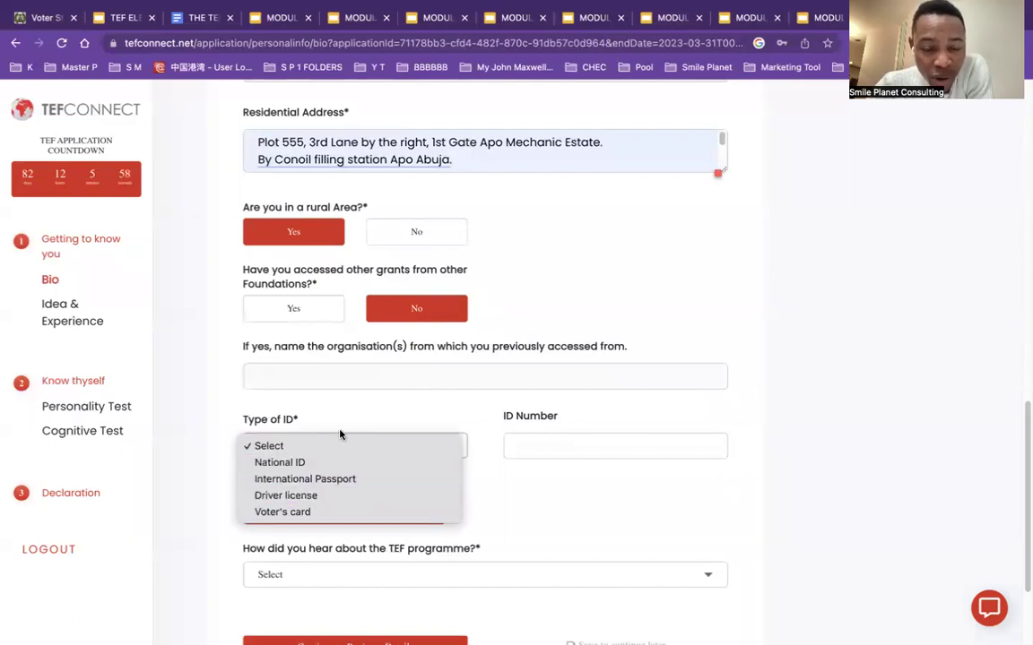
click(345, 481)
click(545, 441)
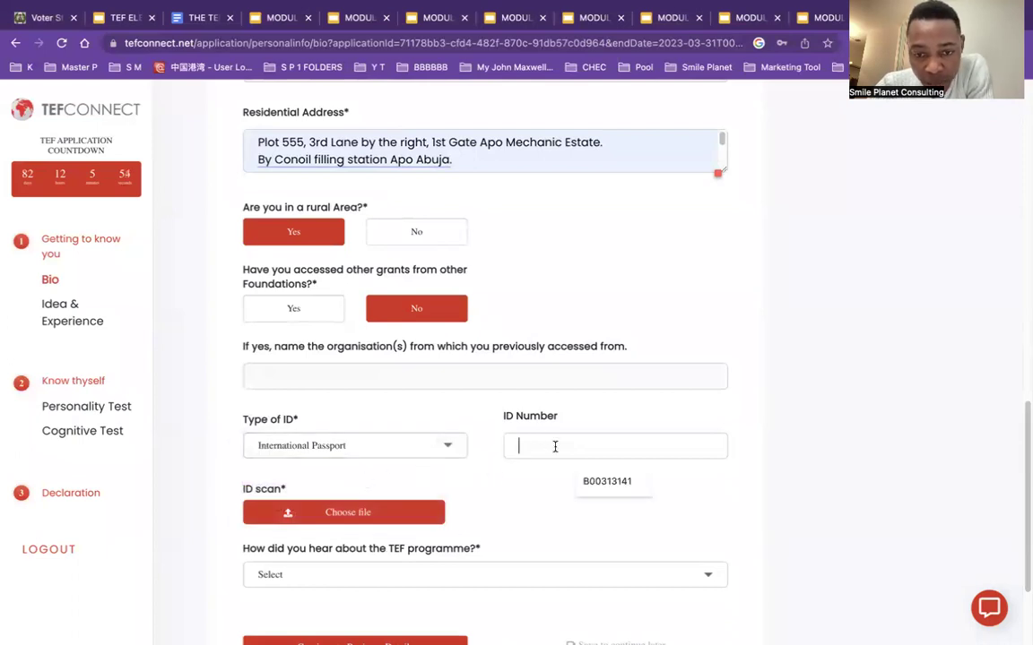
click(618, 491)
key(BackSpace)
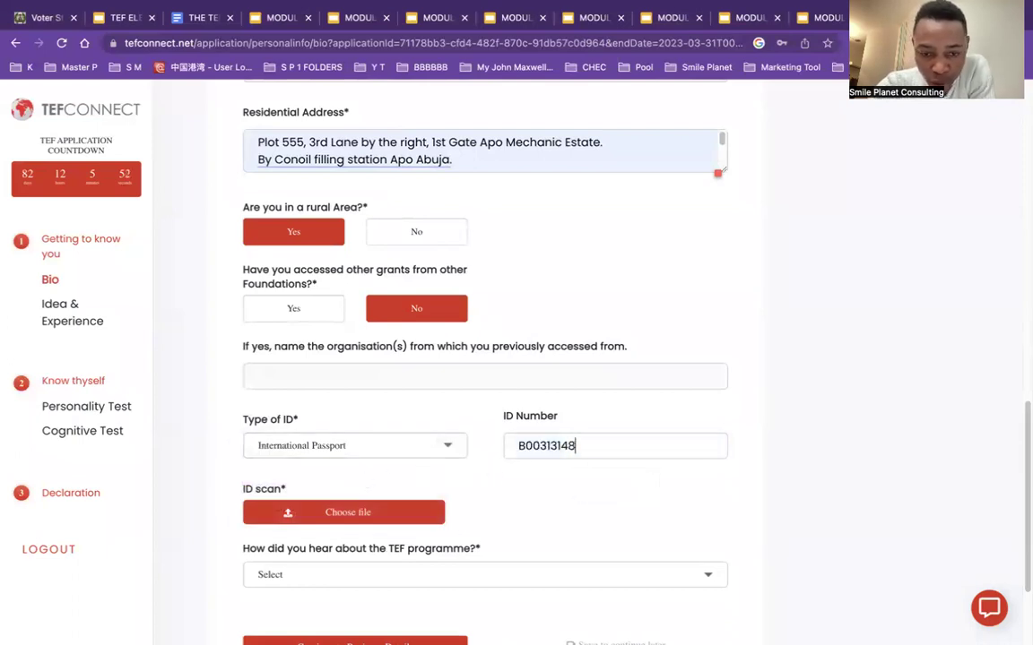
key(BackSpace)
key(BackSpace)
key(BackSpace)
key(BackSpace)
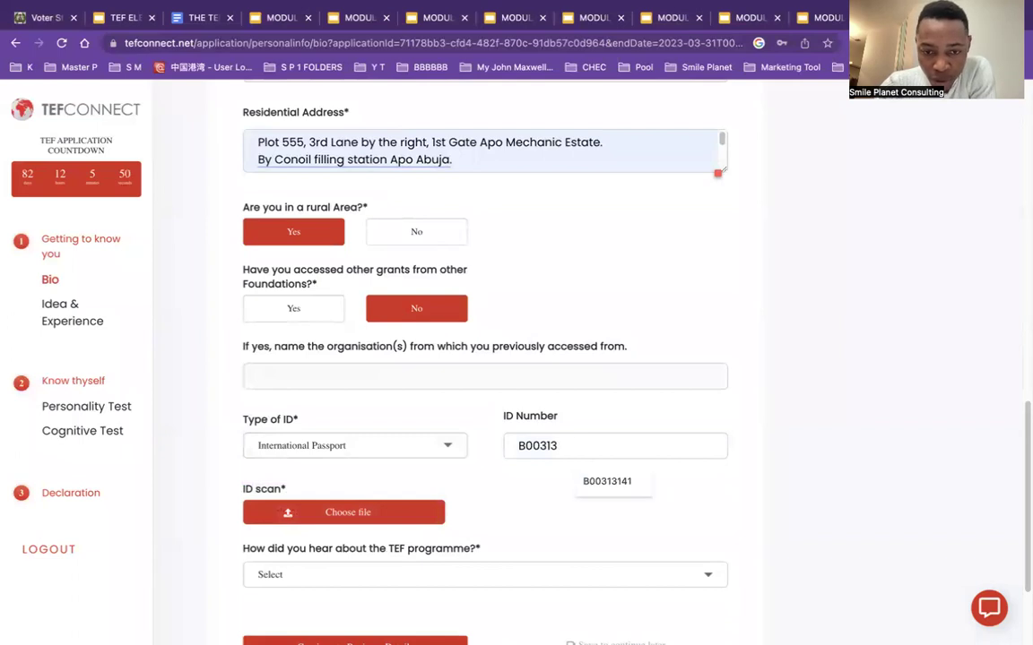
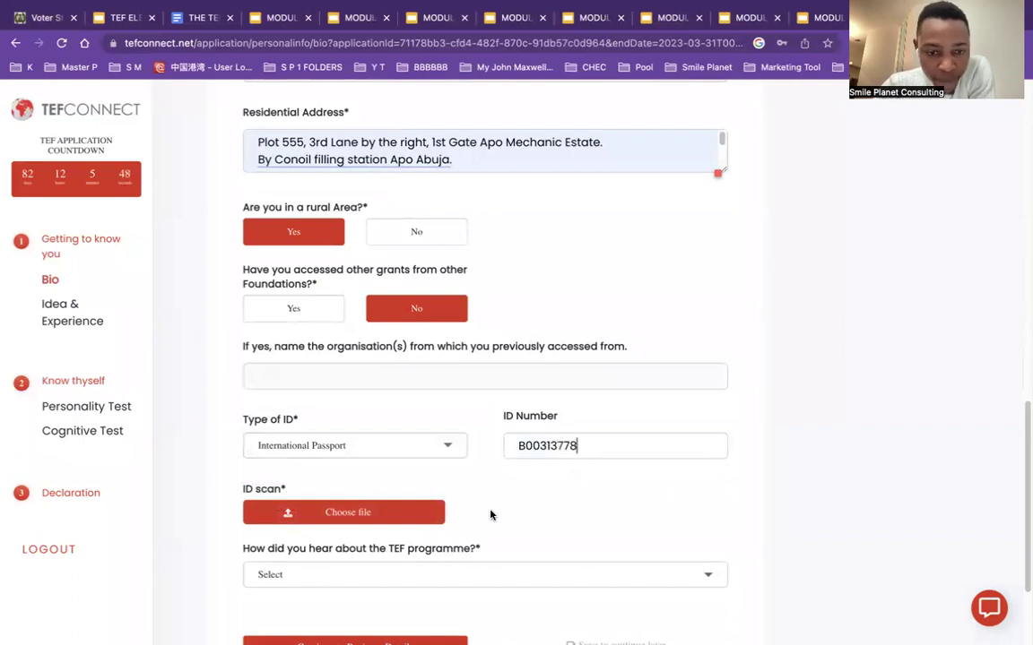
Step: Upload the ID scan image
scroll(376, 439, down, 2)
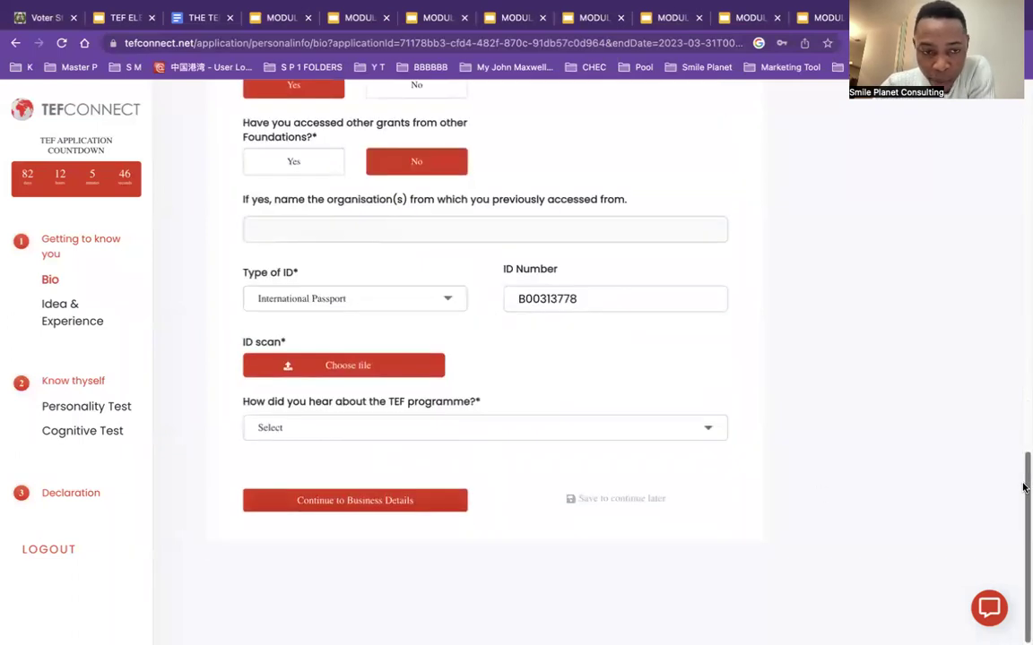
click(358, 363)
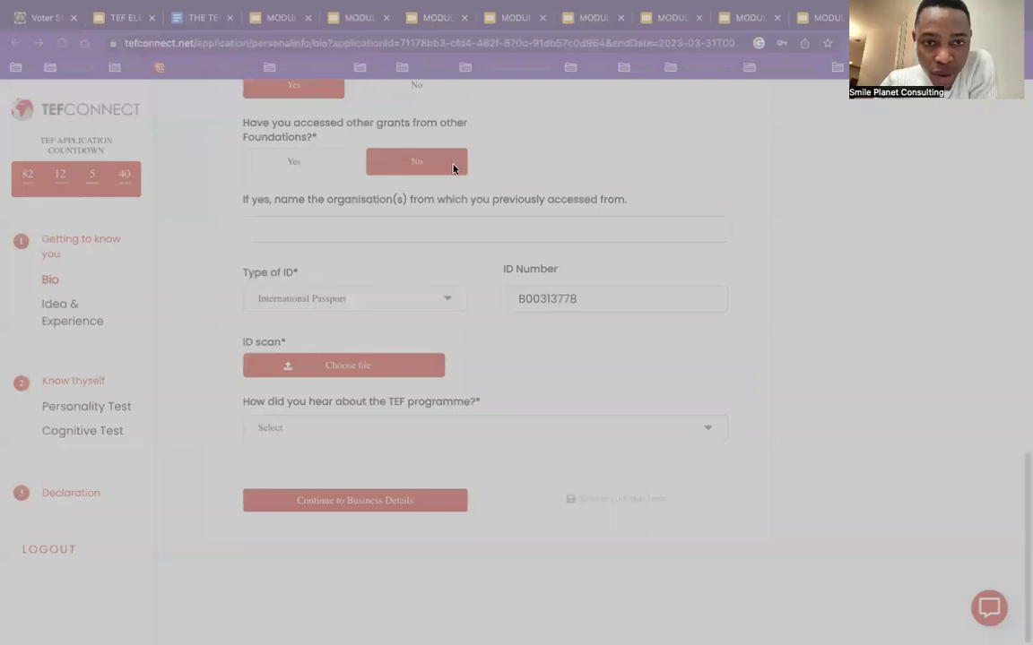
click(885, 562)
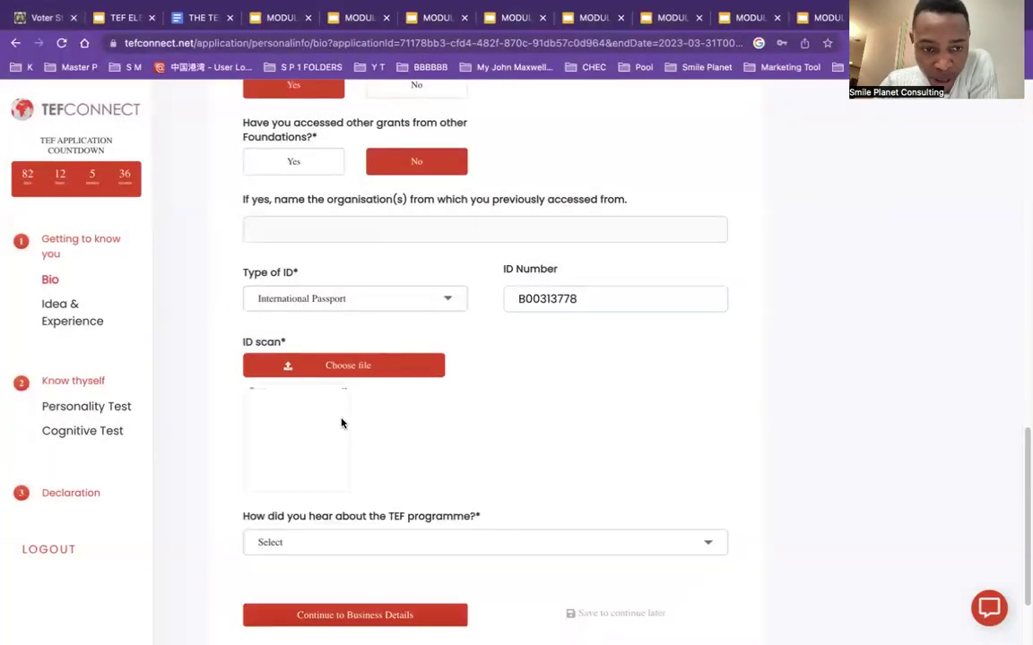
Step: Set the referral source to 'I got an email' and save the Bio
scroll(333, 461, down, 1)
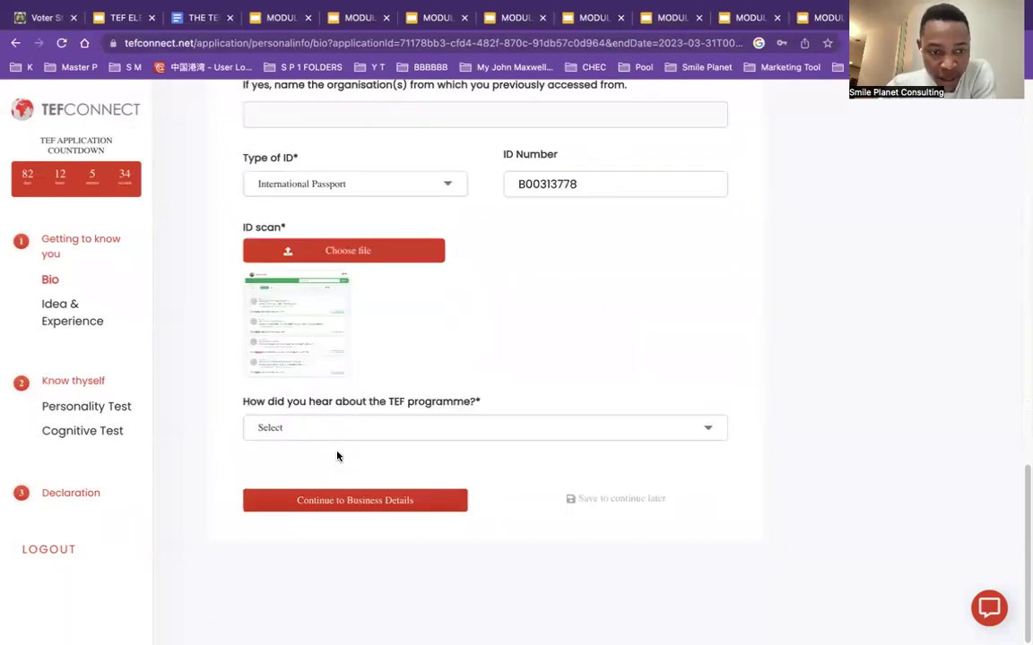
click(355, 435)
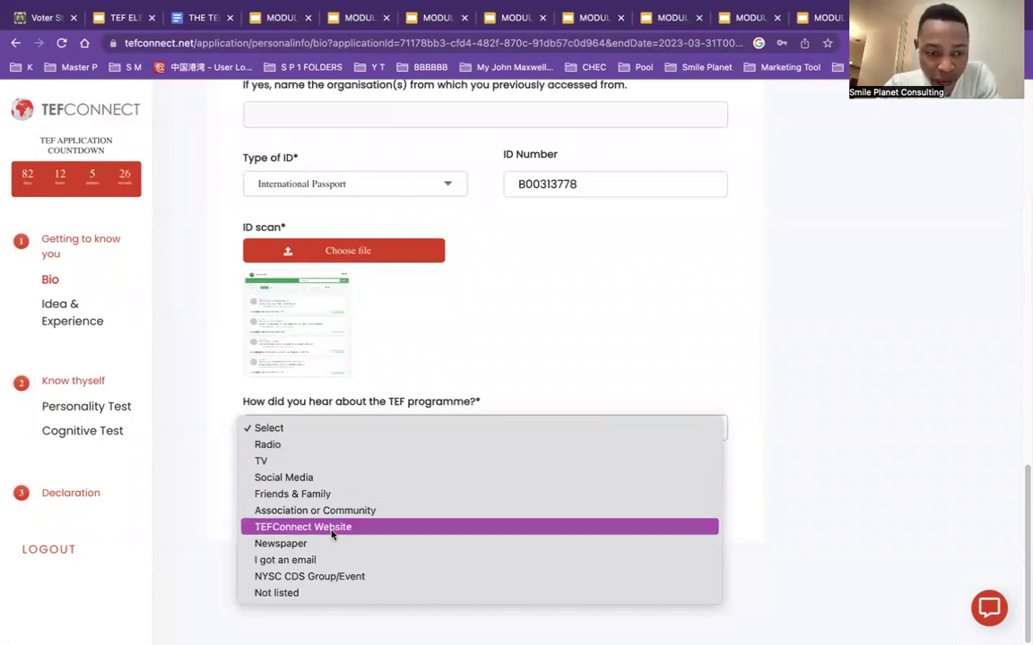
click(332, 561)
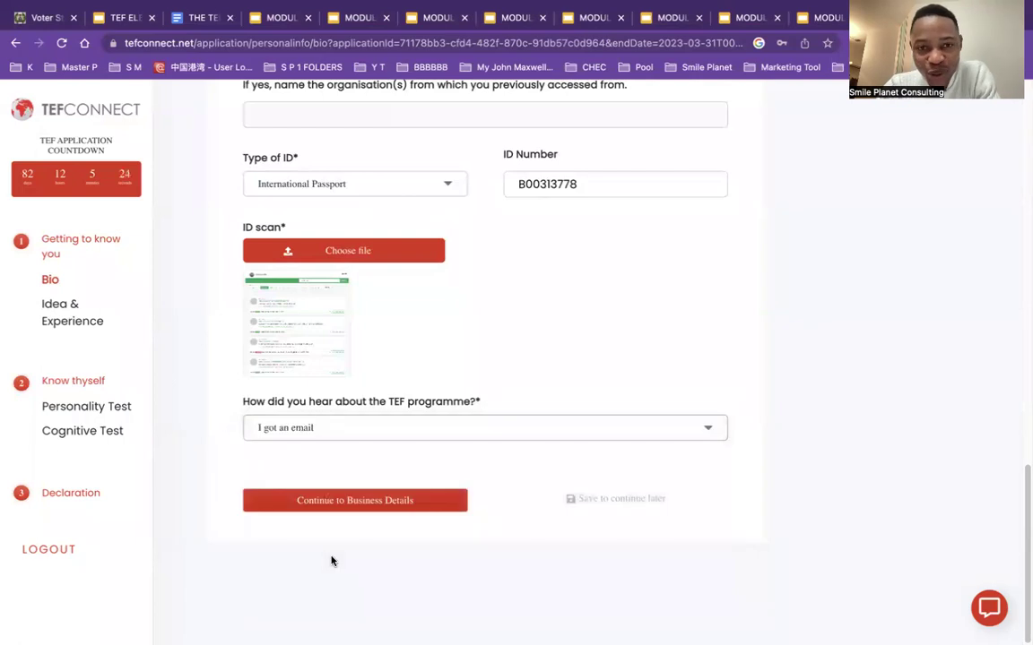
click(366, 507)
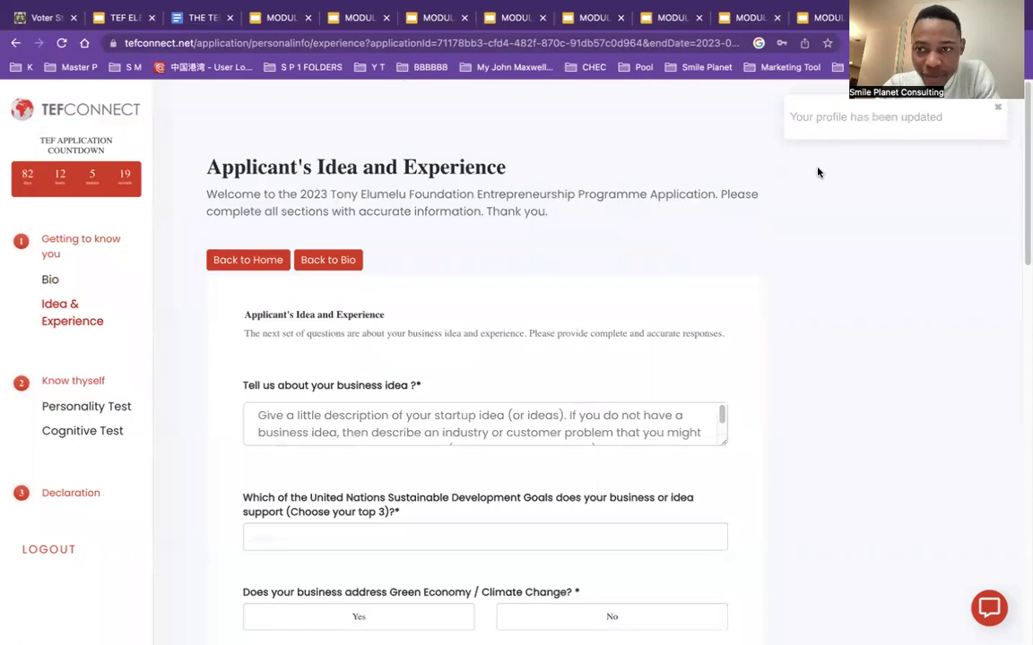
Step: Enter the business idea 'tO CREATE POULTRY EGG AND CHIEKCK =WMEAN OFR HOMOE'
scroll(574, 359, down, 1)
drag(1021, 214, 1025, 247)
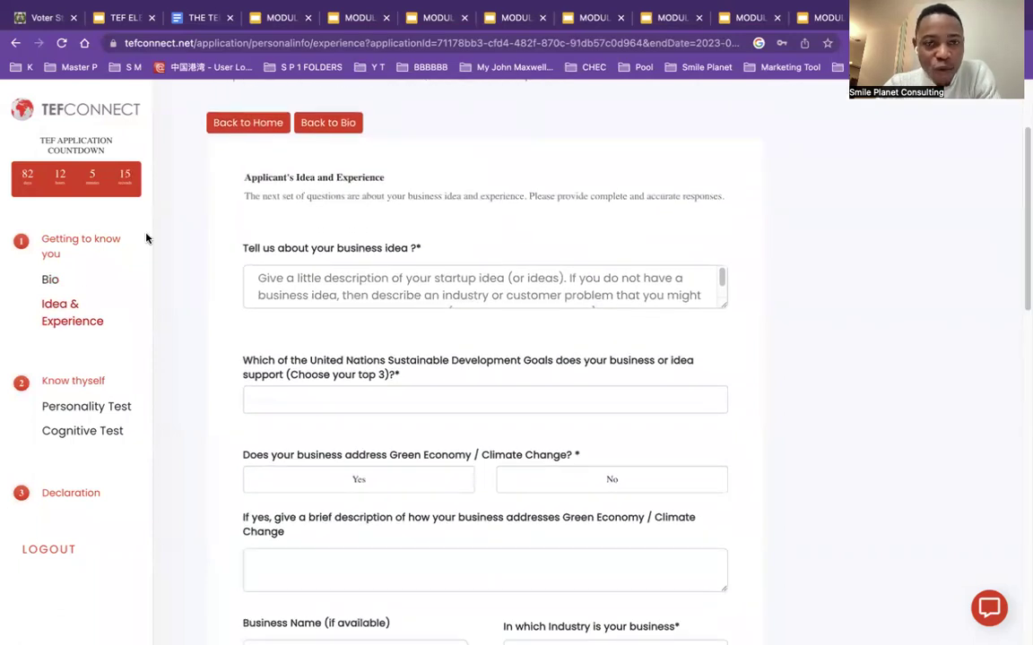
click(384, 282)
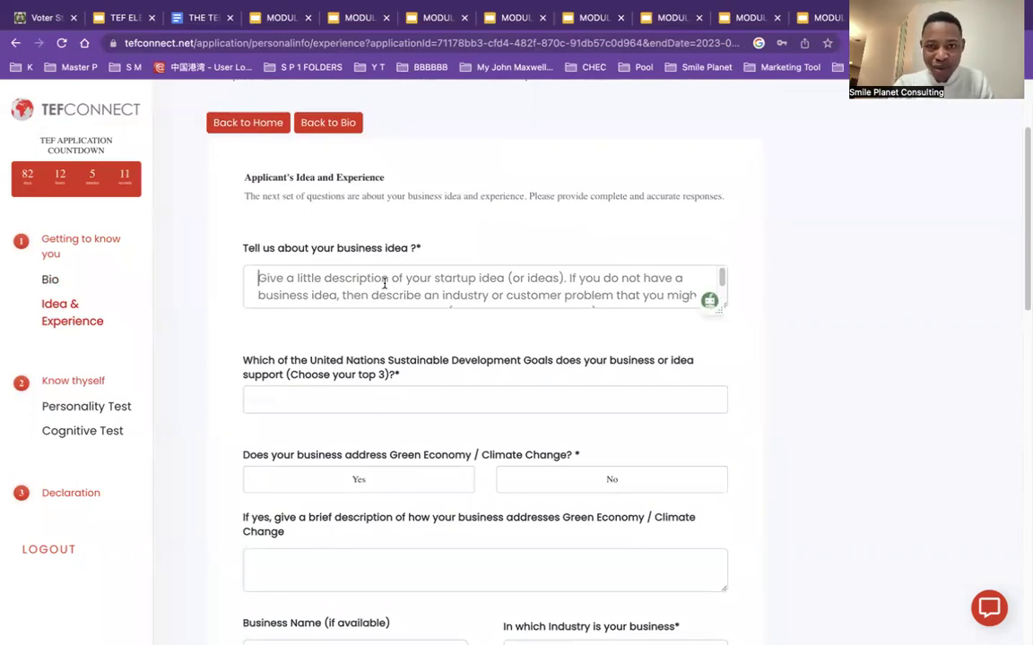
key(ctrl+f)
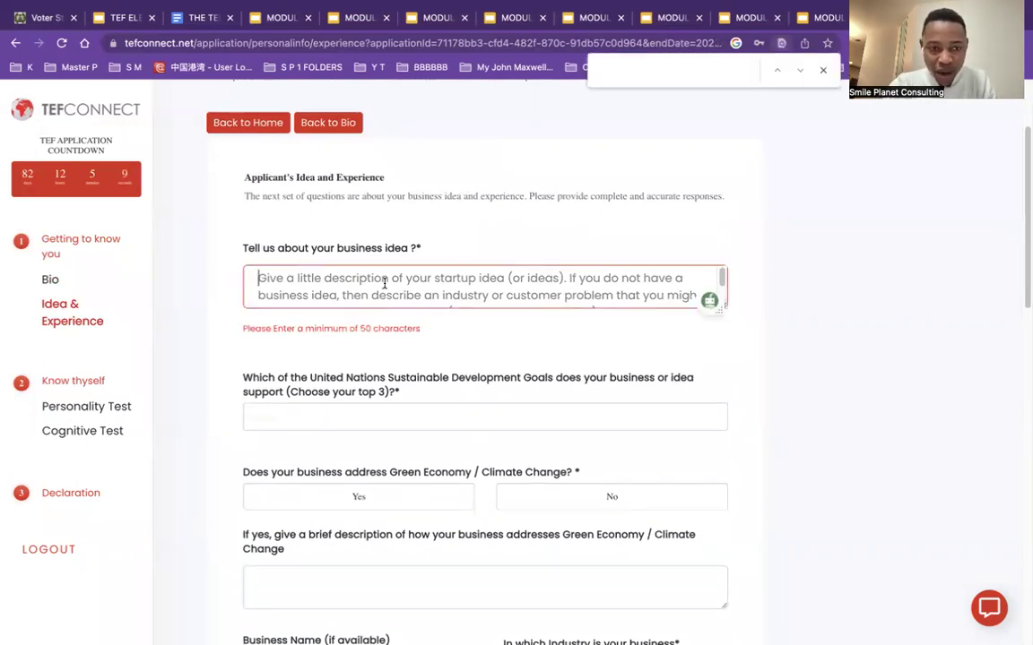
click(384, 282)
text(tOO)
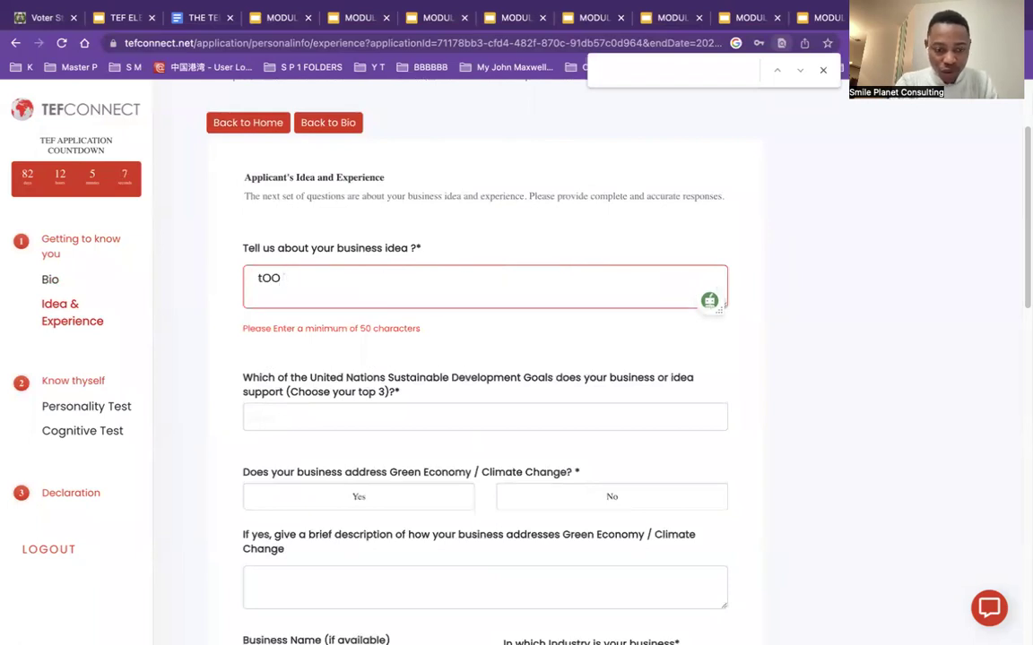
key(BackSpace)
key(BackSpace)
key(BackSpace)
key(BackSpace)
text(tO)
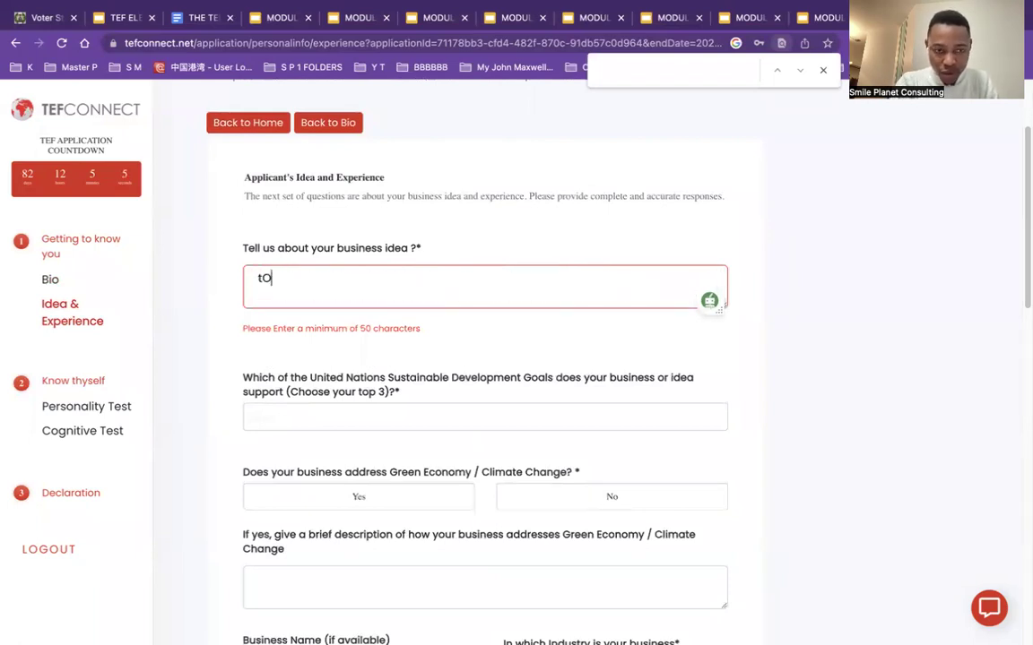
text( CREATE POULTRY )
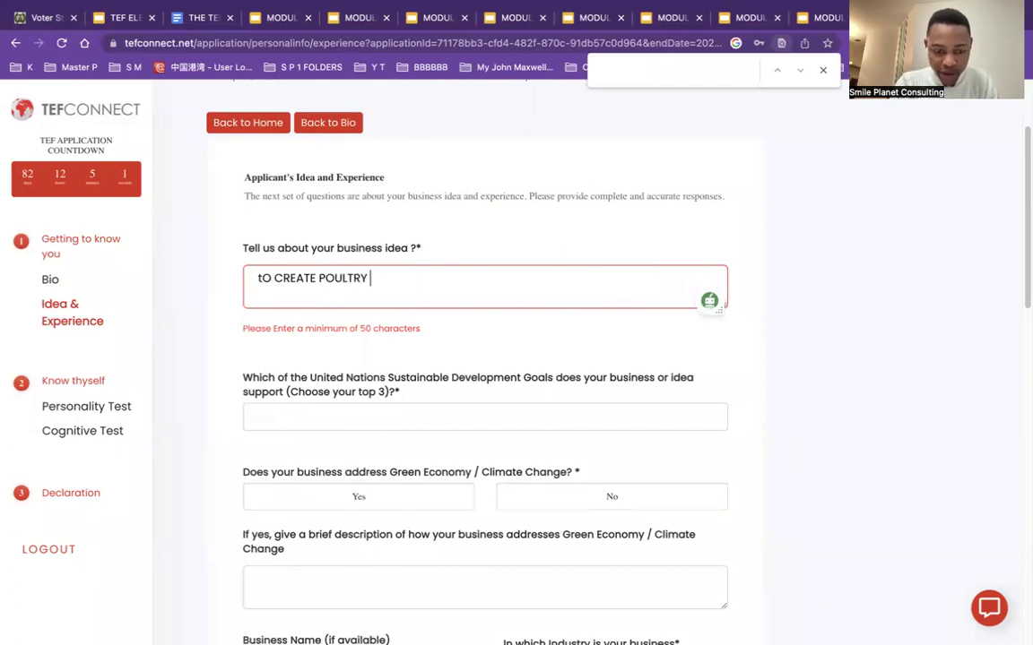
text(EGG AND WHITE CHIN)
key(BackSpace)
key(BackSpace)
key(BackSpace)
key(BackSpace)
key(BackSpace)
key(BackSpace)
key(BackSpace)
key(BackSpace)
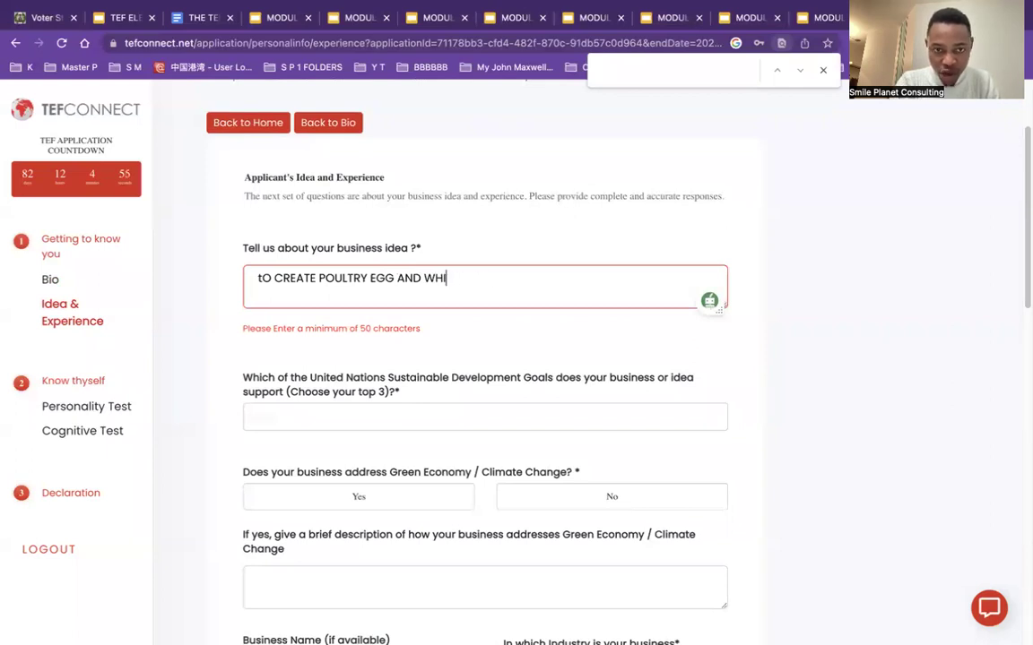
text(CHIEKCK)
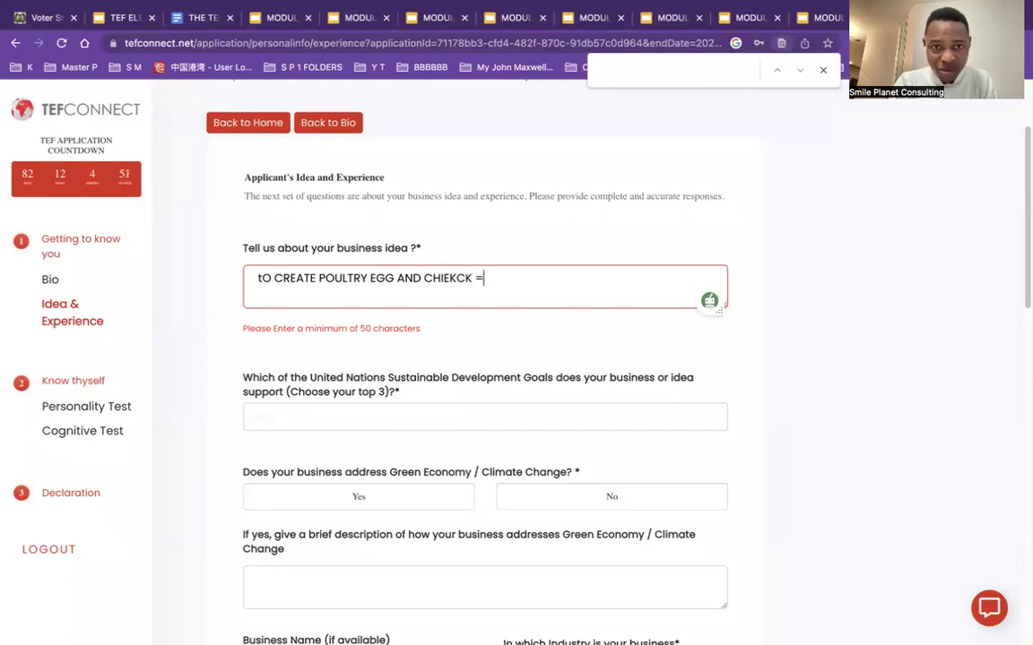
text( =W)
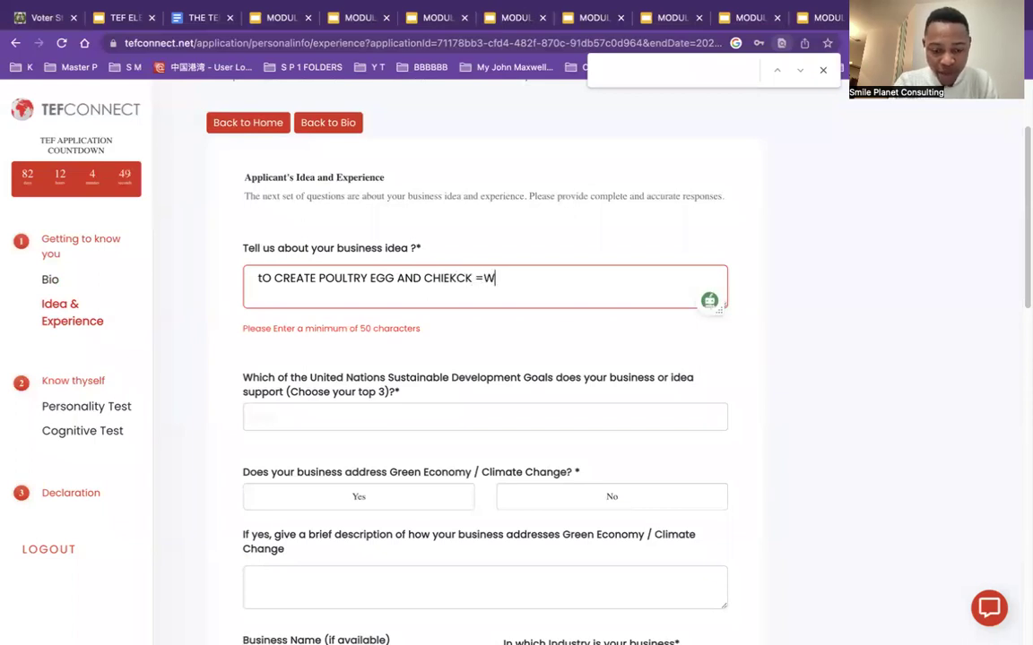
text(MEAN OFR M)
key(BackSpace)
text(HOMOE)
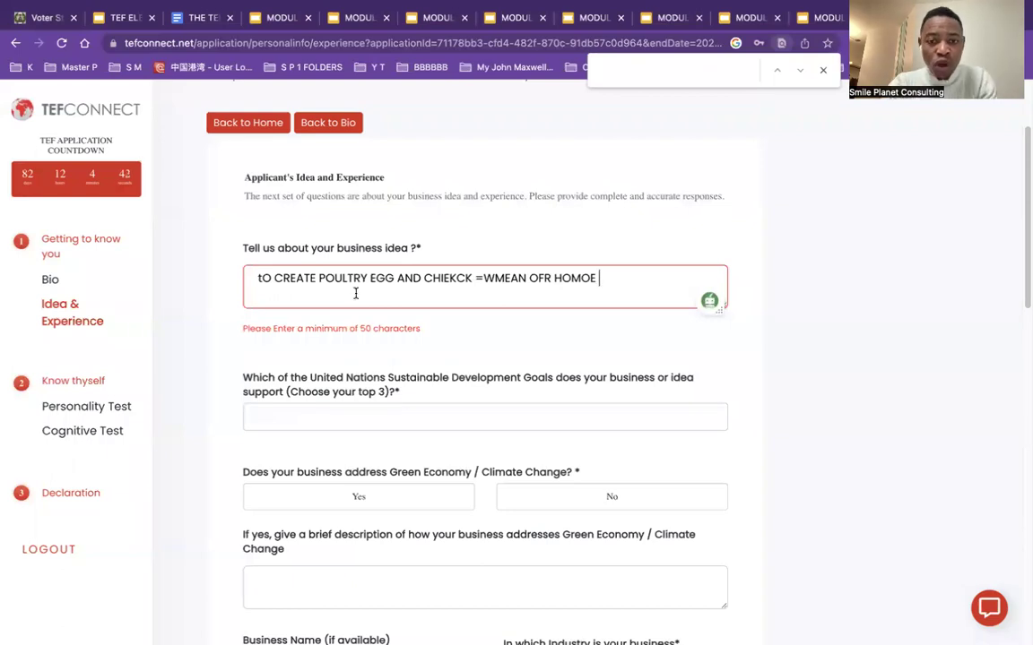
click(452, 360)
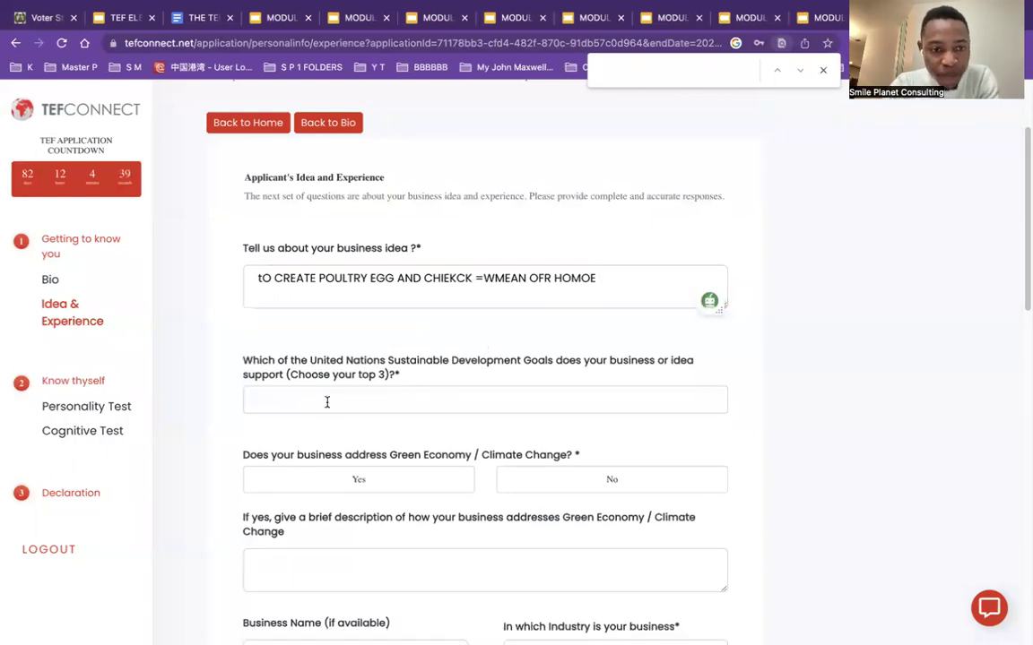
Step: Open the Sustainable Development Goals list and try picking GOAL 1: No Poverty
drag(1022, 240, 900, 274)
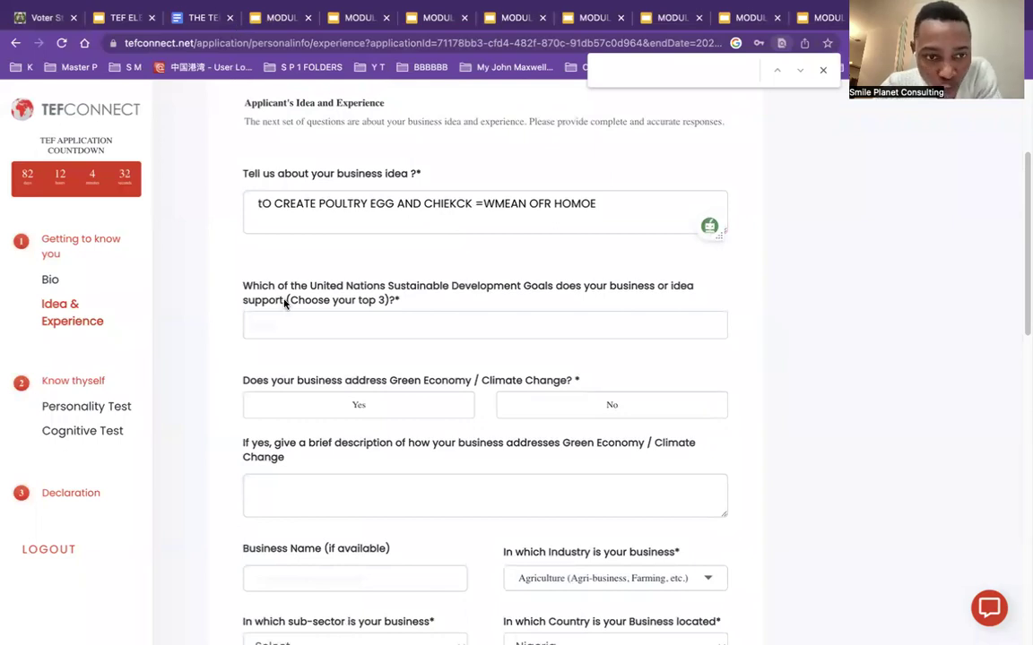
click(328, 326)
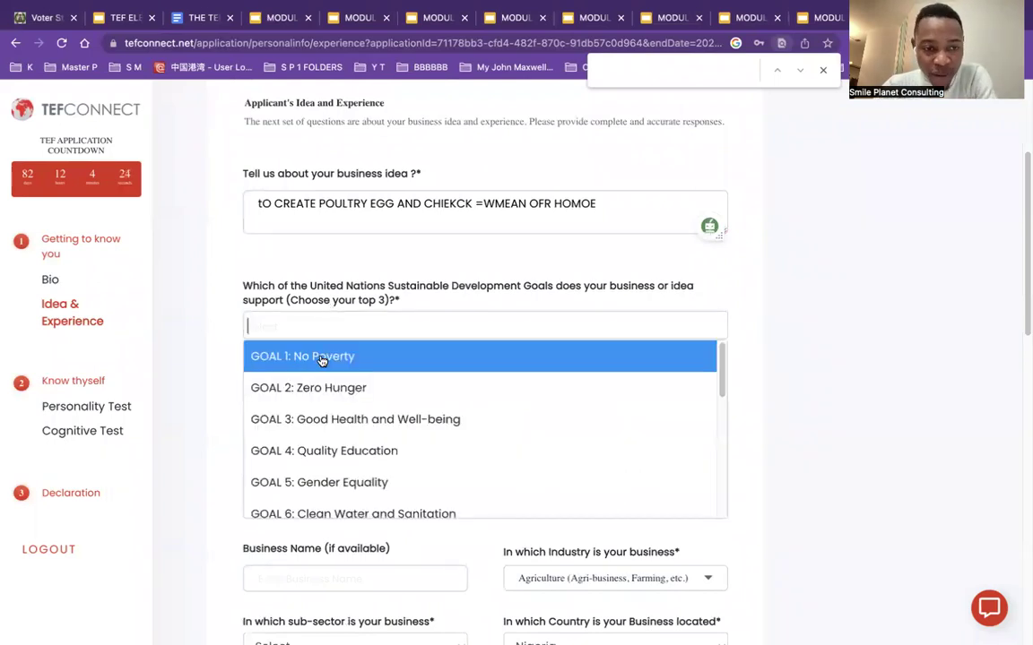
click(324, 358)
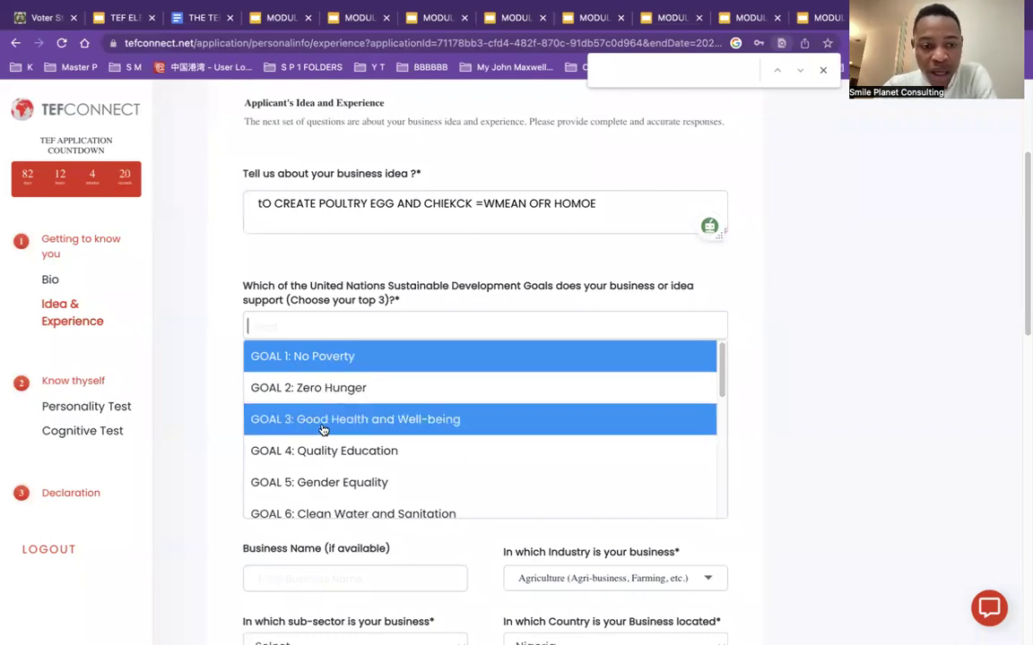
Step: Tag GOAL 2: Zero Hunger, GOAL 8: Decent Work and Economic Growth, and GOAL 1: No Poverty
drag(721, 386, 726, 507)
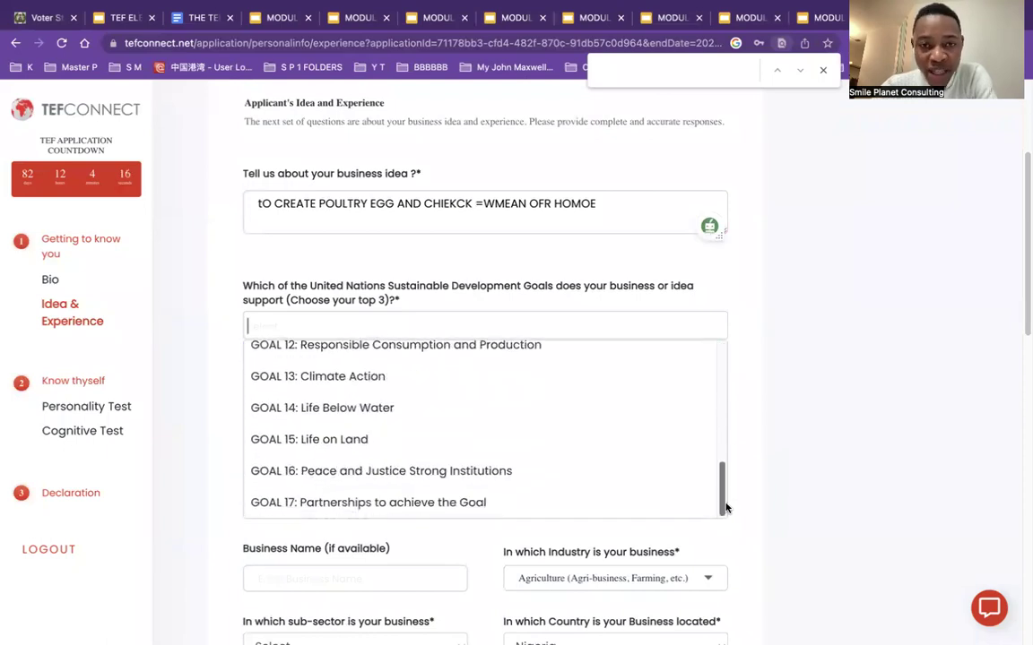
drag(726, 521, 740, 359)
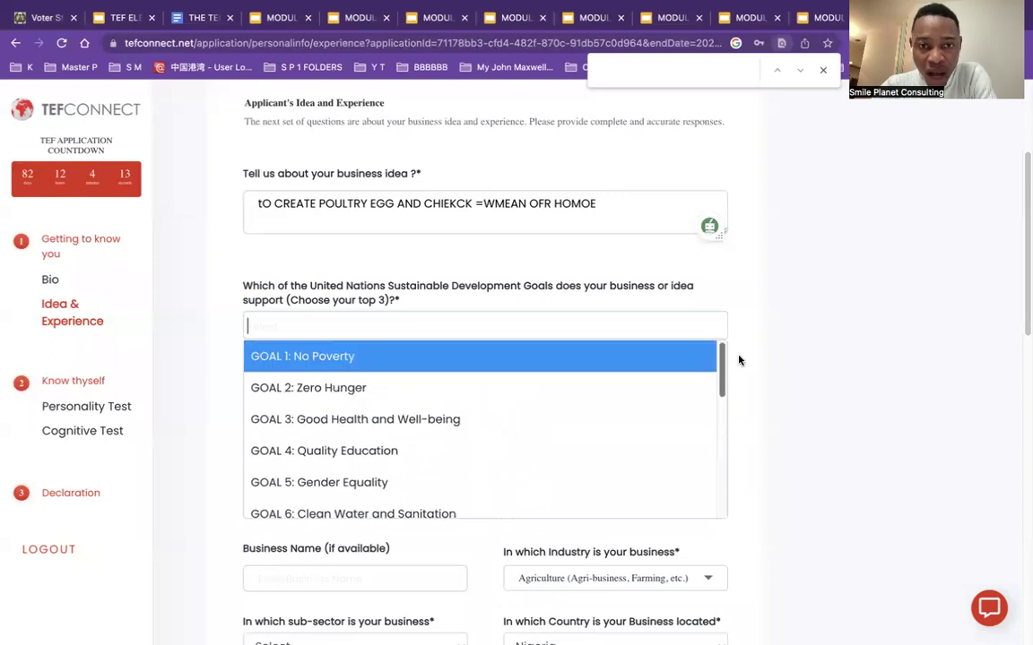
click(352, 387)
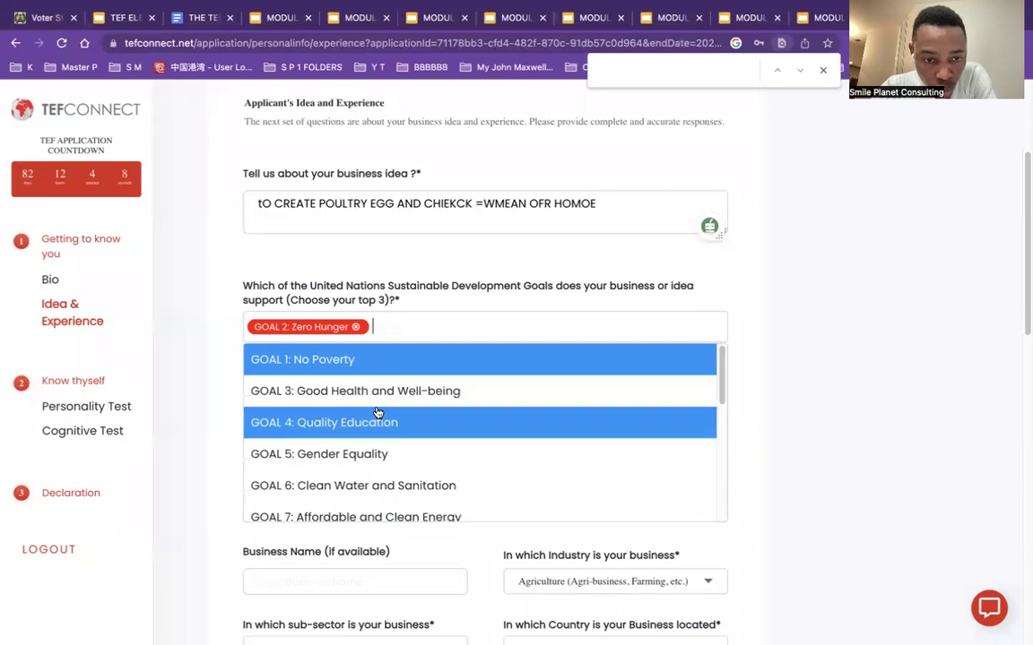
drag(723, 376, 722, 427)
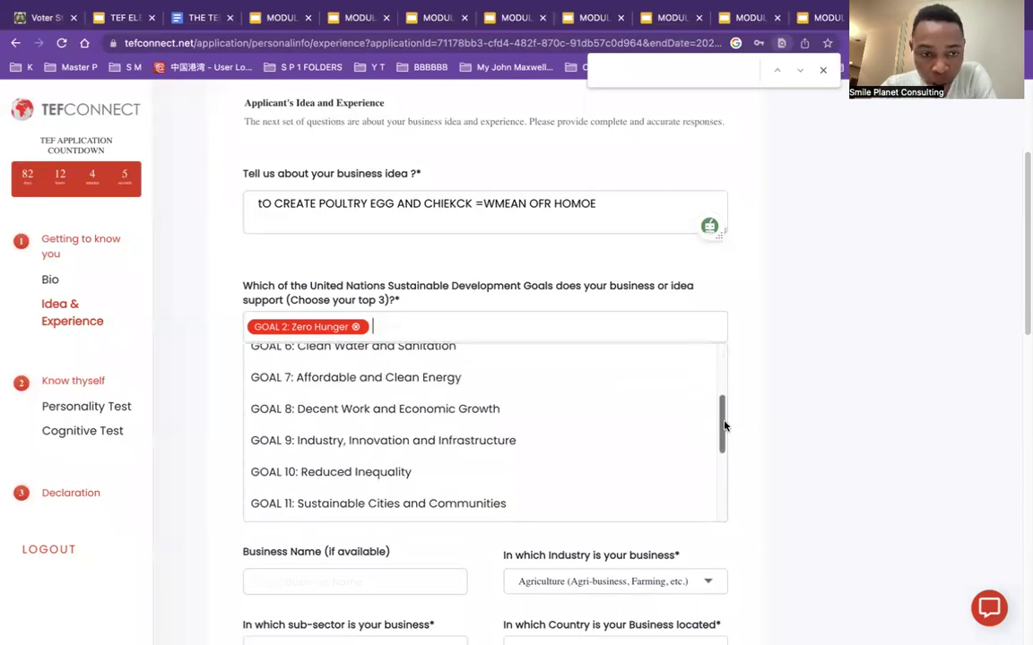
click(433, 411)
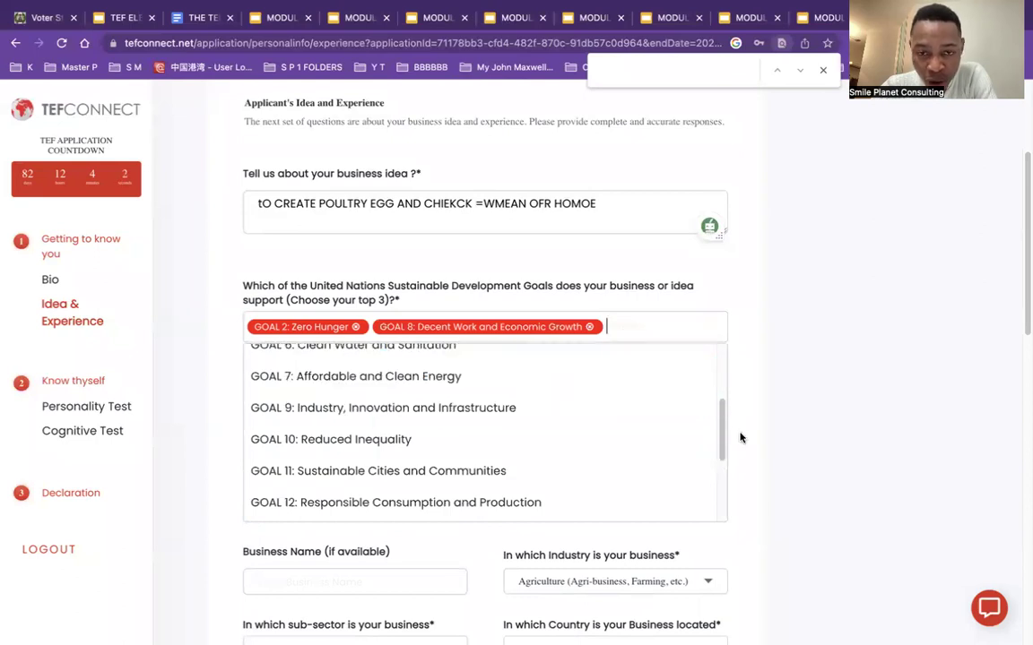
drag(722, 441, 721, 343)
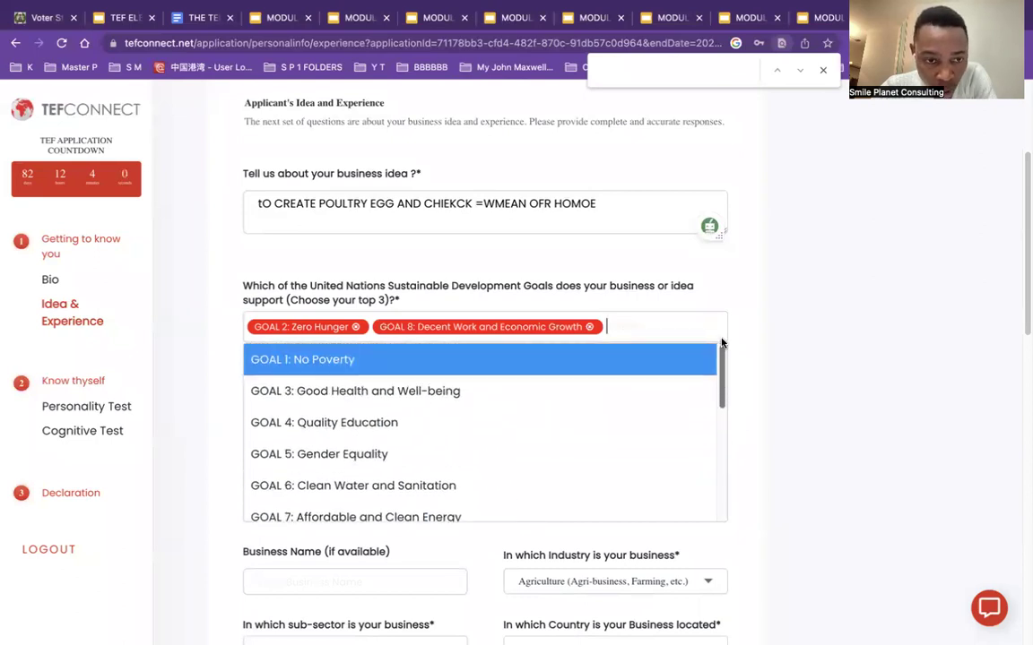
mouse_move(723, 344)
mouse_down()
mouse_move(722, 485)
mouse_move(723, 345)
mouse_up()
click(346, 363)
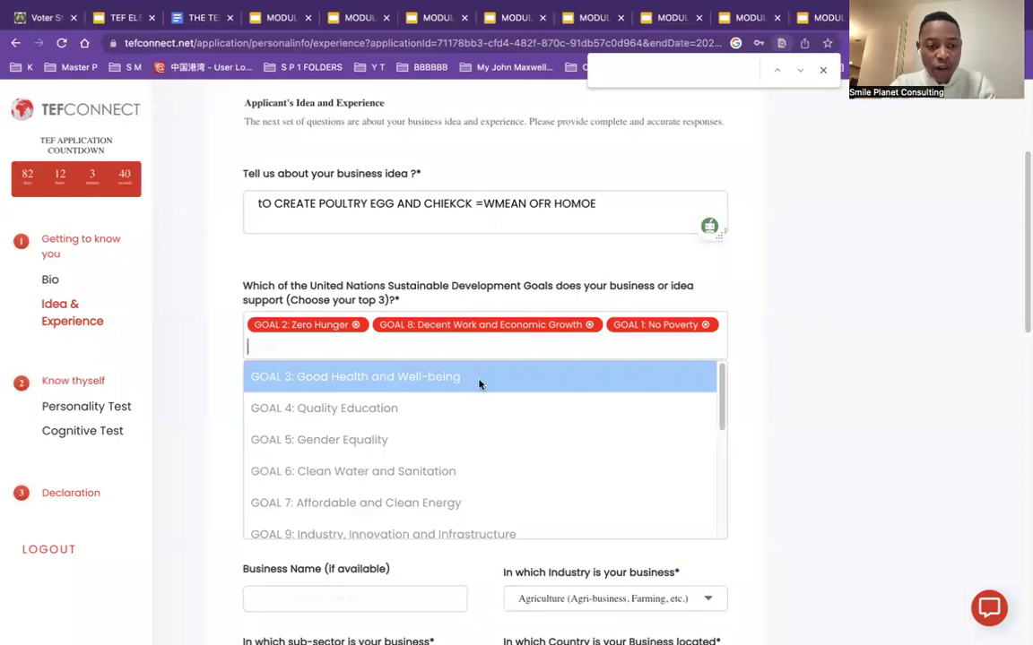
drag(724, 415, 728, 326)
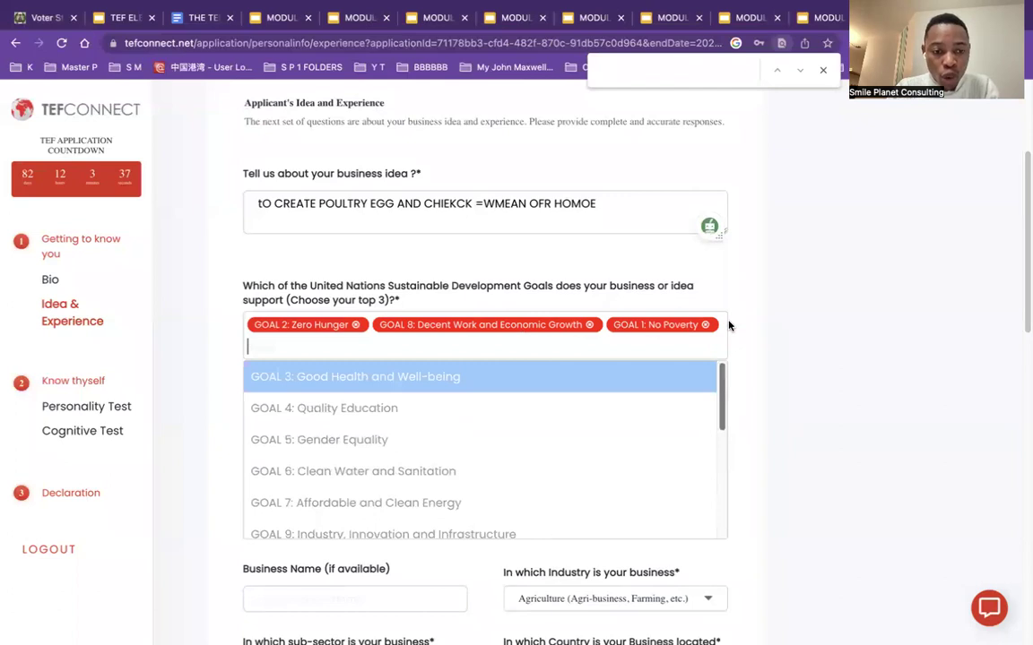
click(751, 394)
click(584, 420)
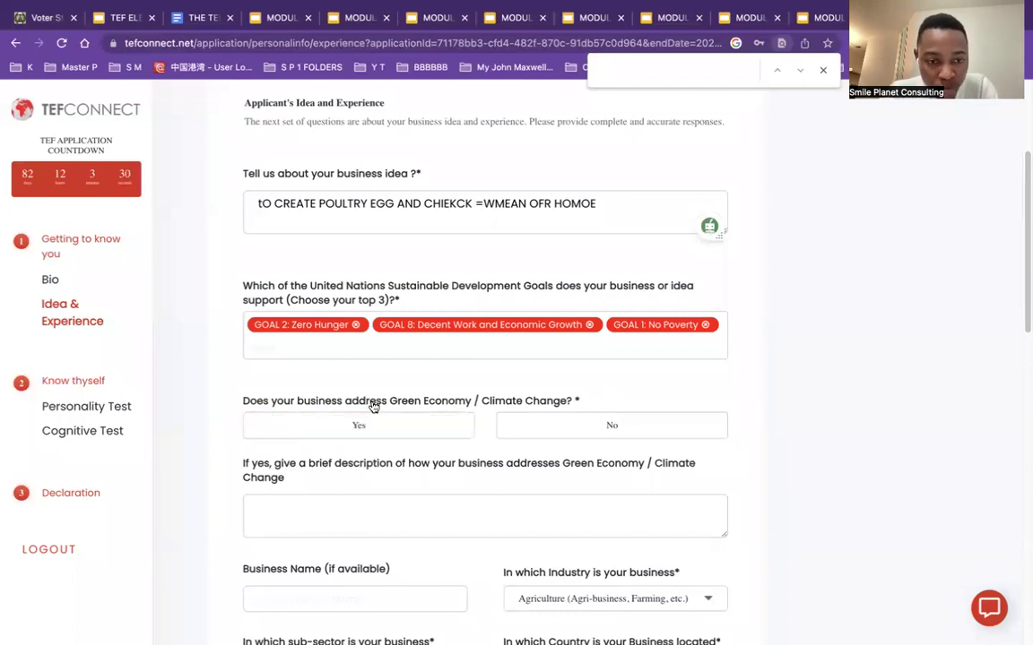
Step: Answer Yes to addressing the green economy and type a placeholder climate change description
scroll(1023, 297, down, 3)
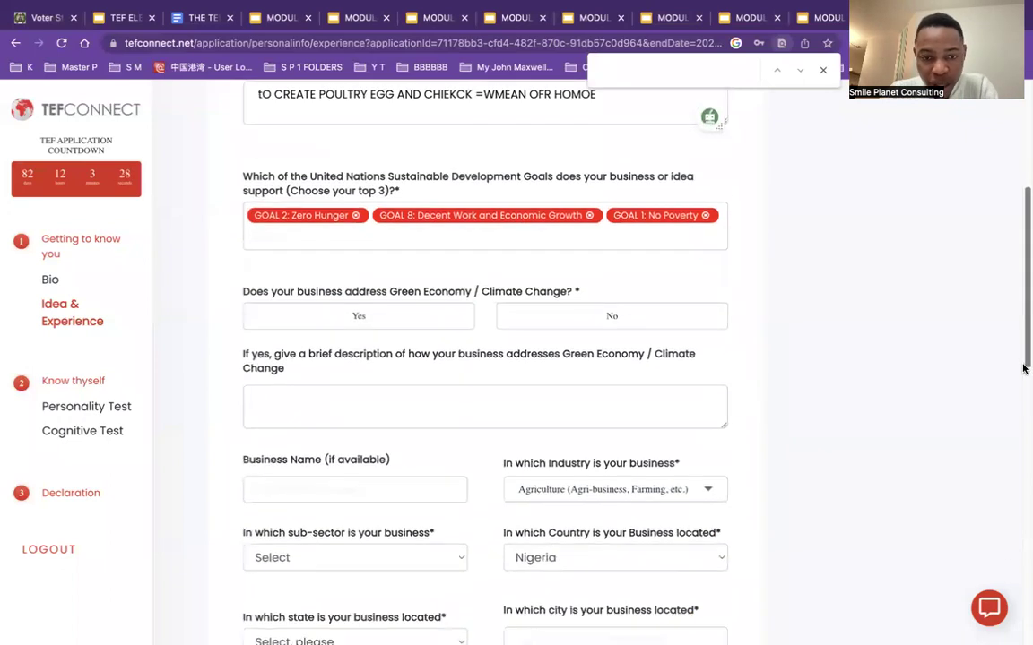
click(453, 313)
click(407, 412)
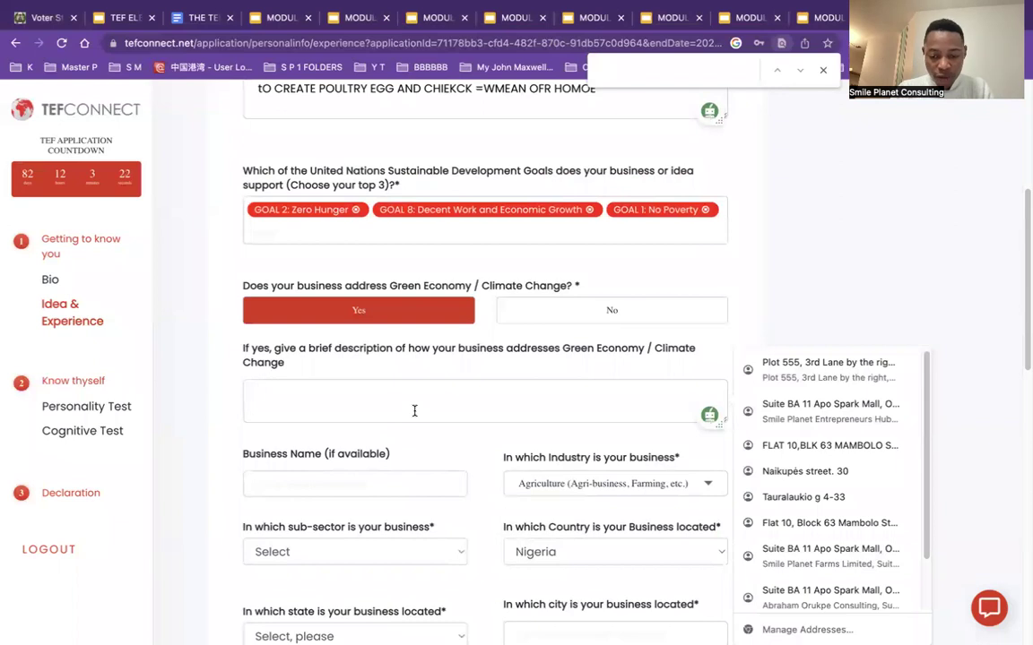
text(cHICKE)
key(BackSpace)
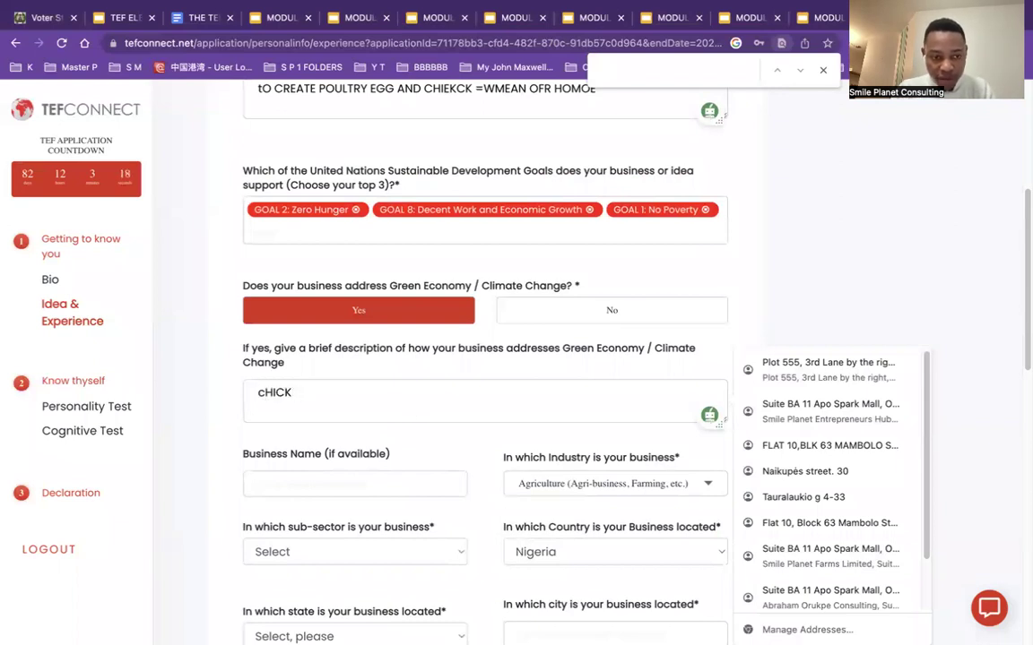
text(JJJFJFJFJ )
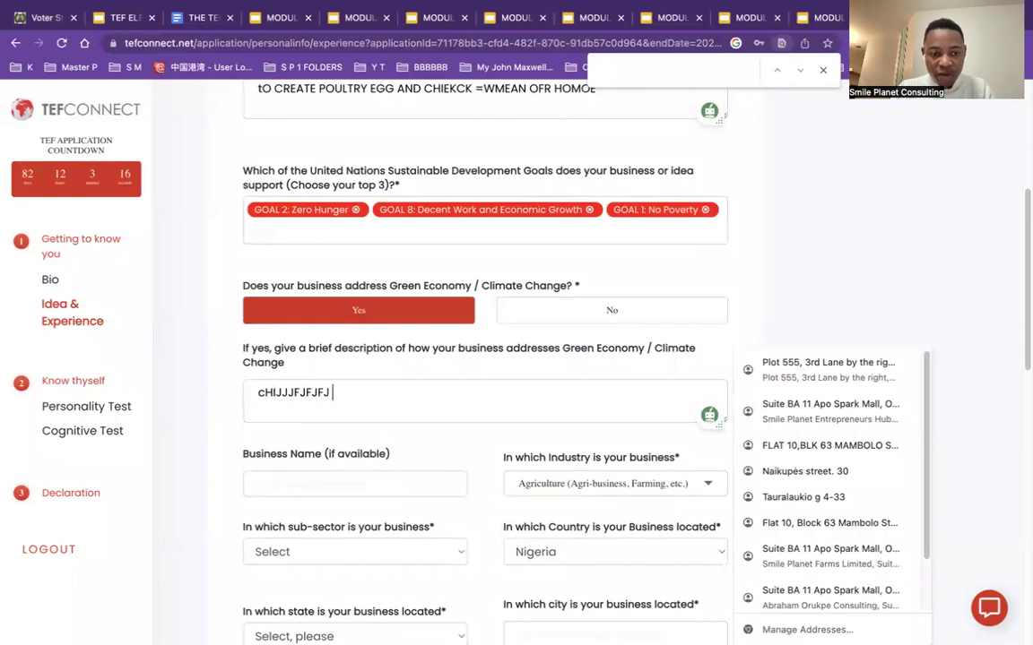
text(IFJFJJFJF )
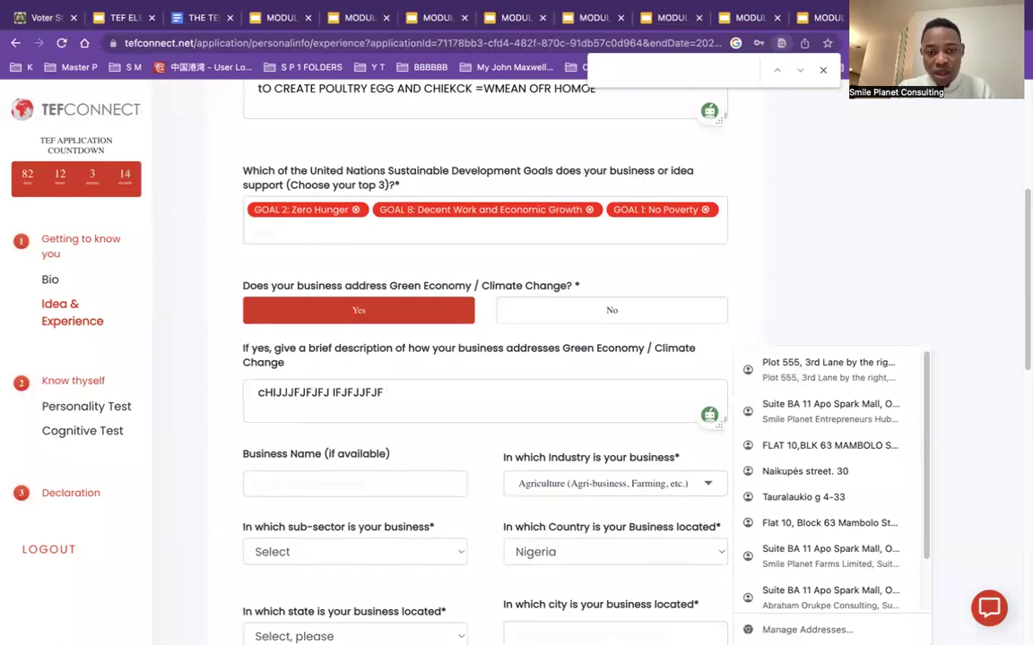
text(J. OFD)
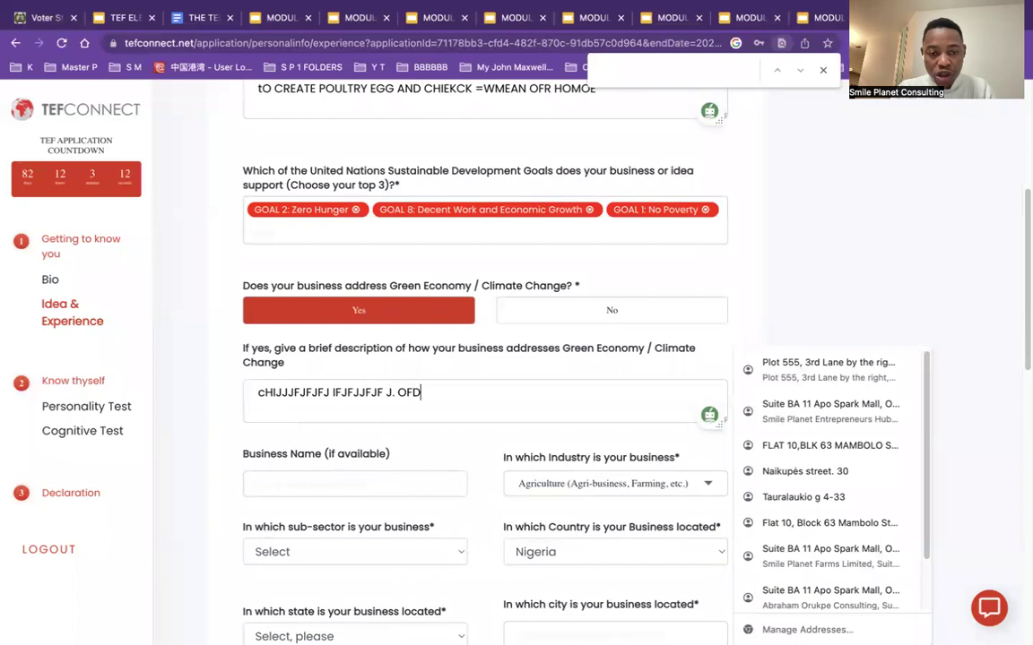
text(DHHF)
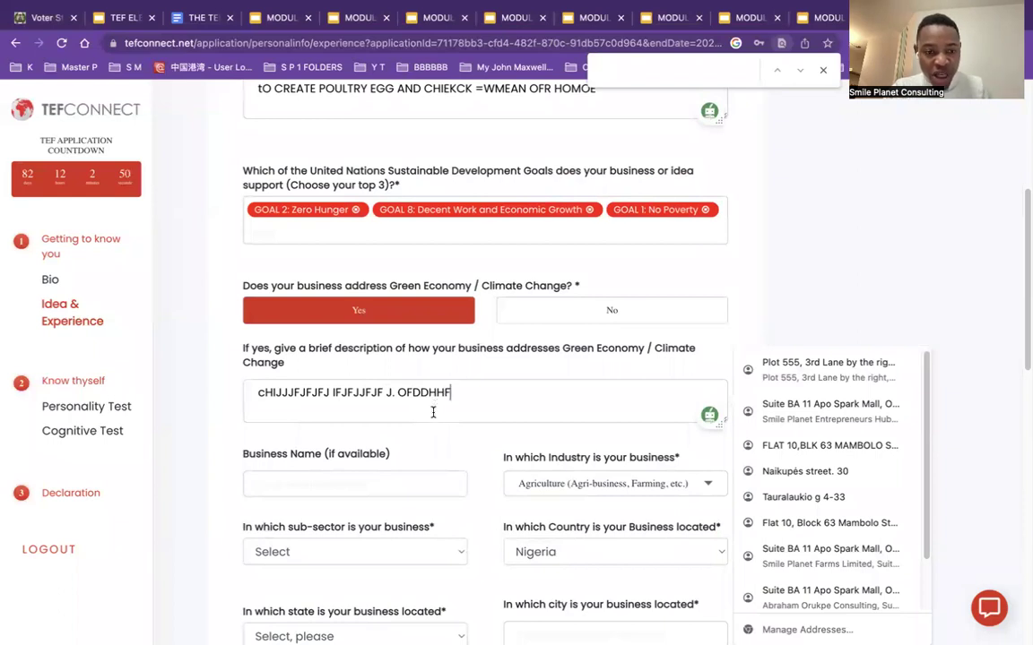
scroll(431, 448, down, 2)
Step: Autofill the business name, location and local government area, keep Agriculture, and mark it registered
click(384, 291)
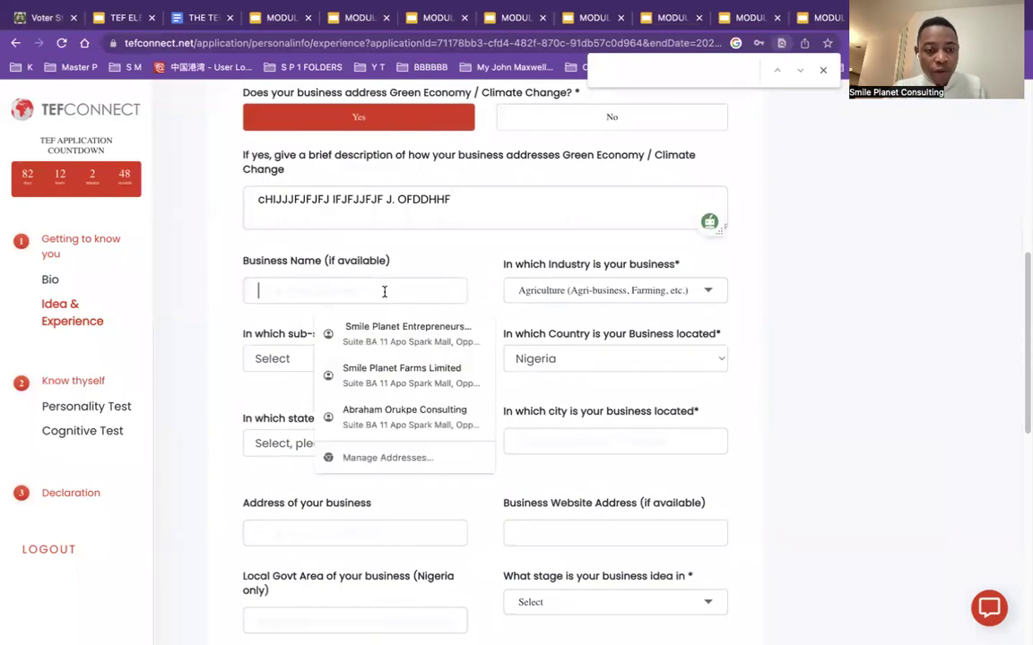
click(425, 369)
click(515, 292)
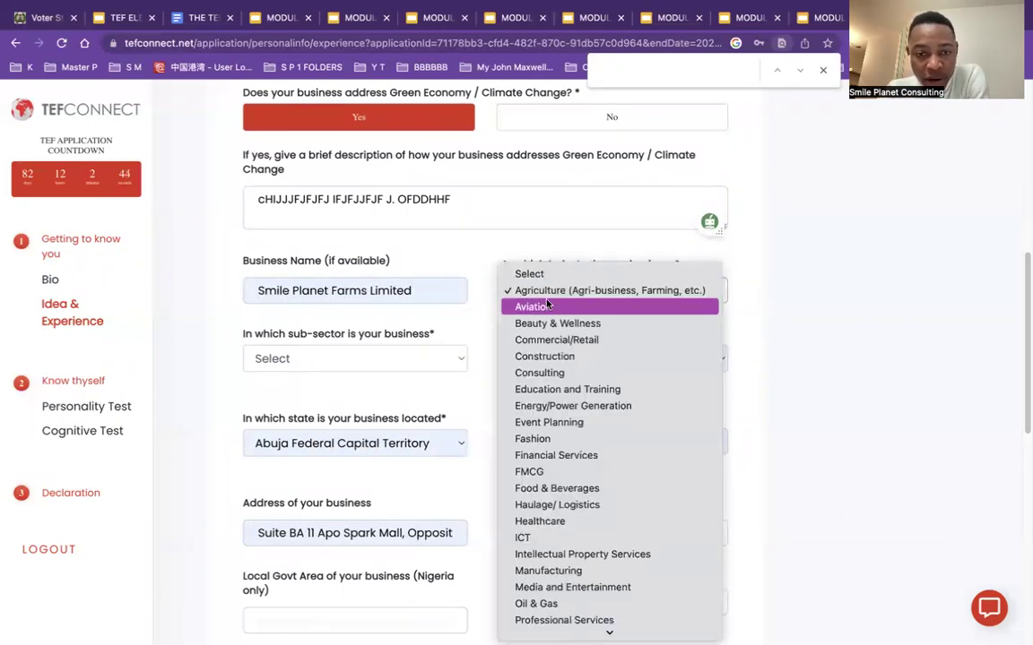
click(549, 292)
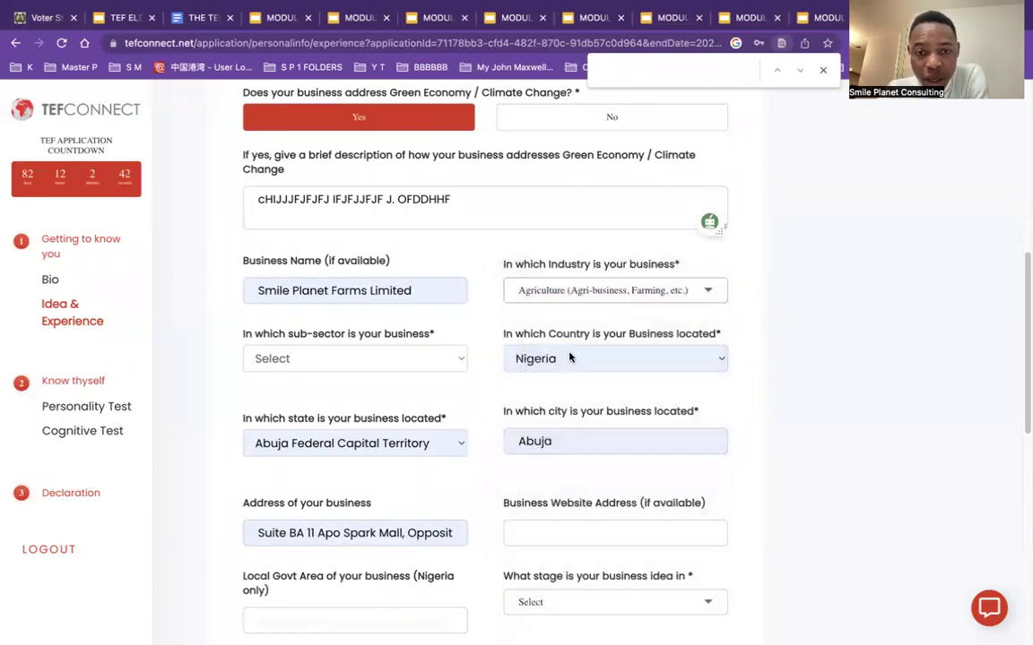
scroll(538, 511, down, 5)
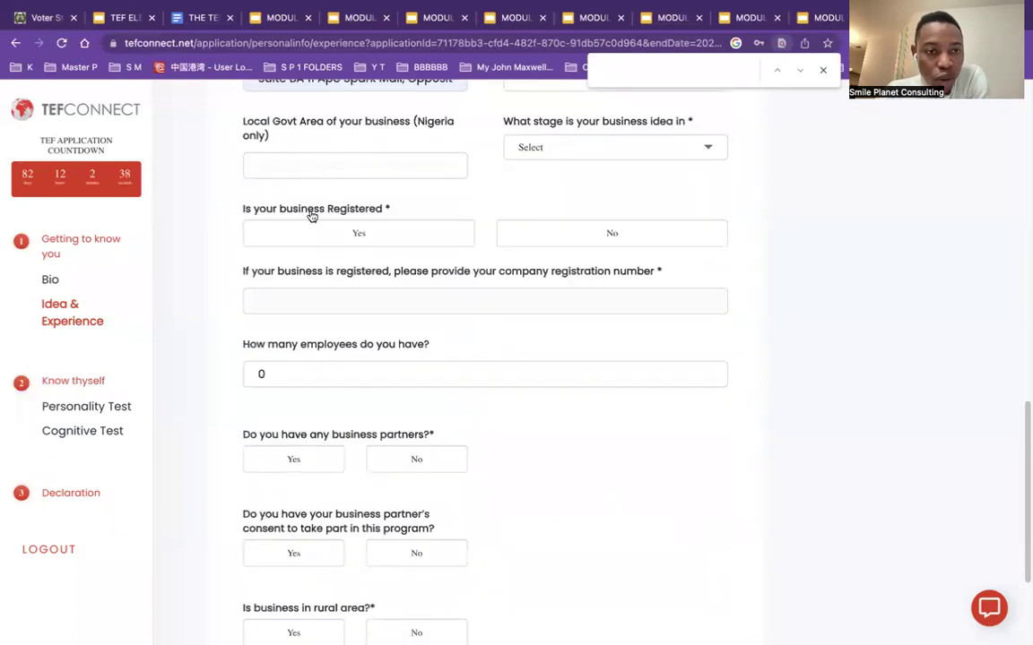
click(313, 164)
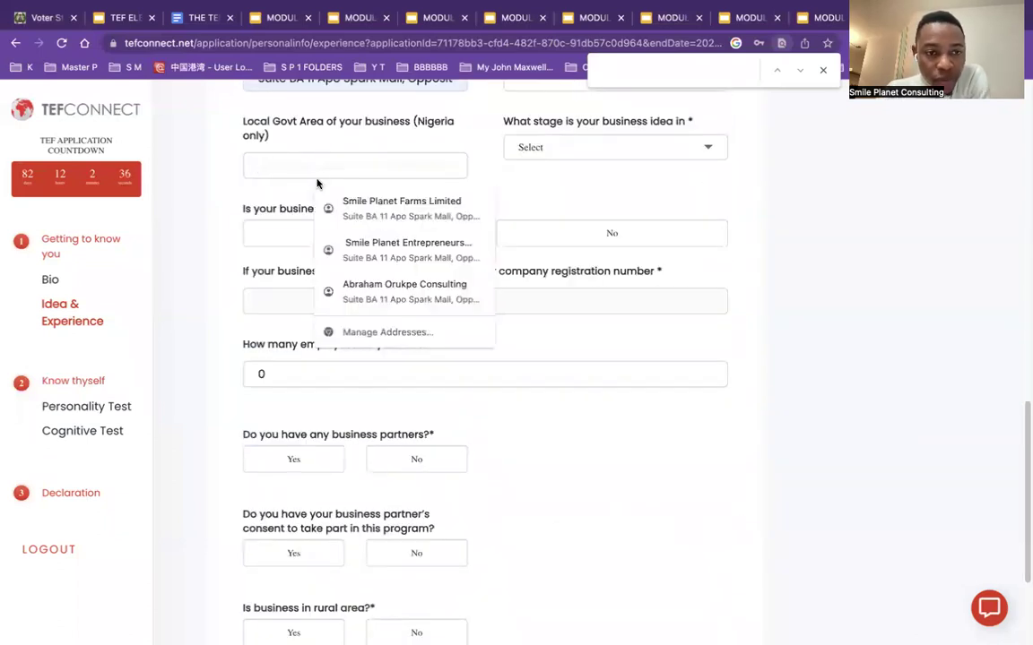
click(376, 204)
click(376, 234)
Step: Set stage to Growth (3-5 years), fill the registration number, 5 employees, and no partners
scroll(382, 244, up, 1)
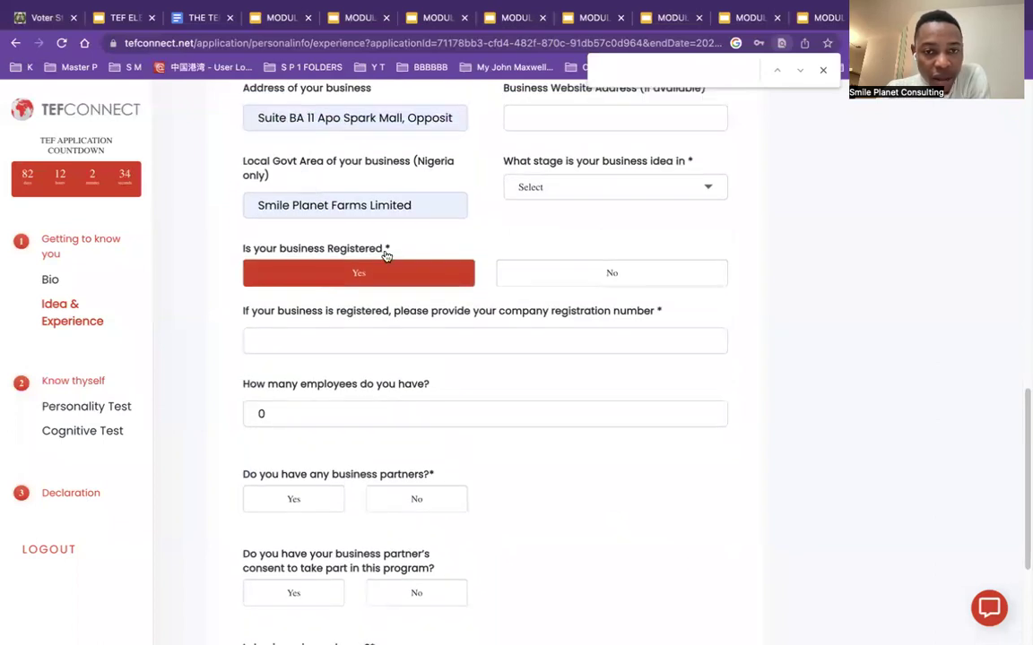
click(572, 189)
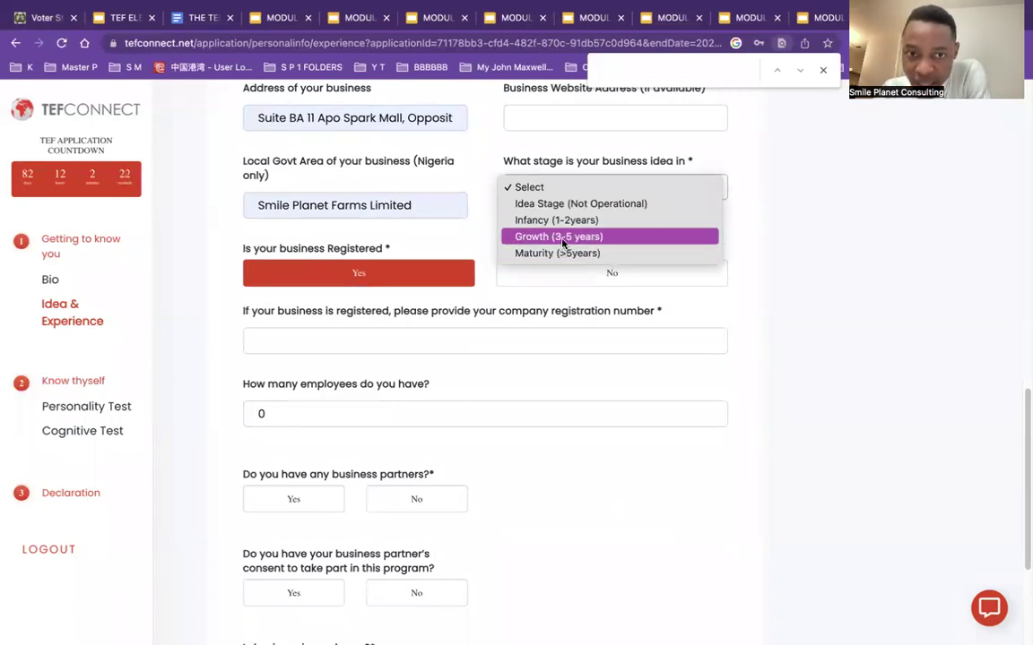
click(563, 239)
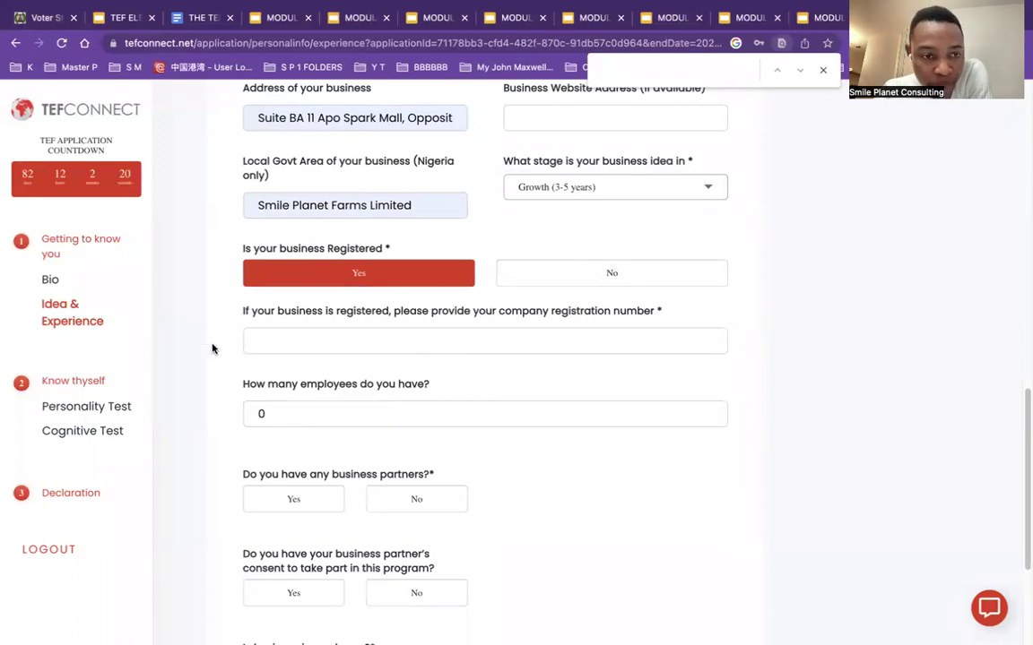
click(334, 342)
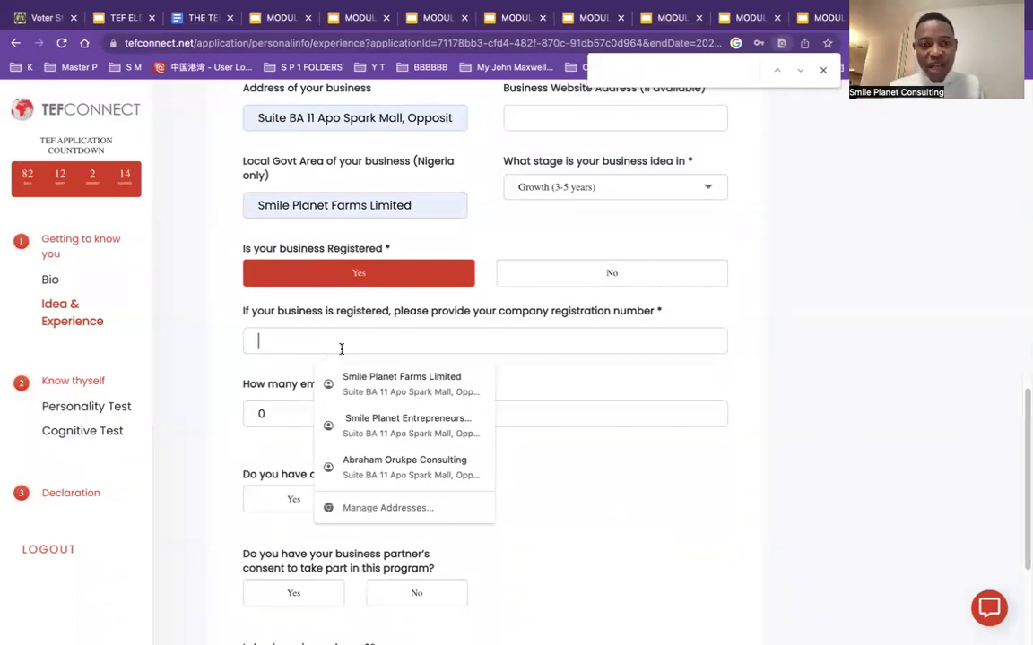
click(333, 383)
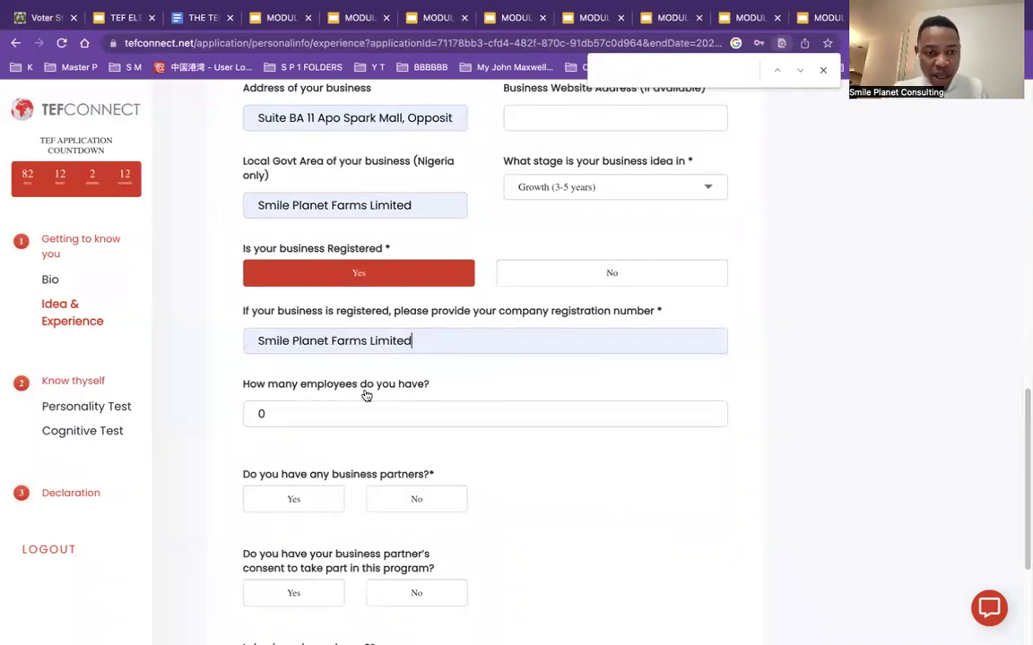
scroll(358, 386, down, 1)
click(363, 369)
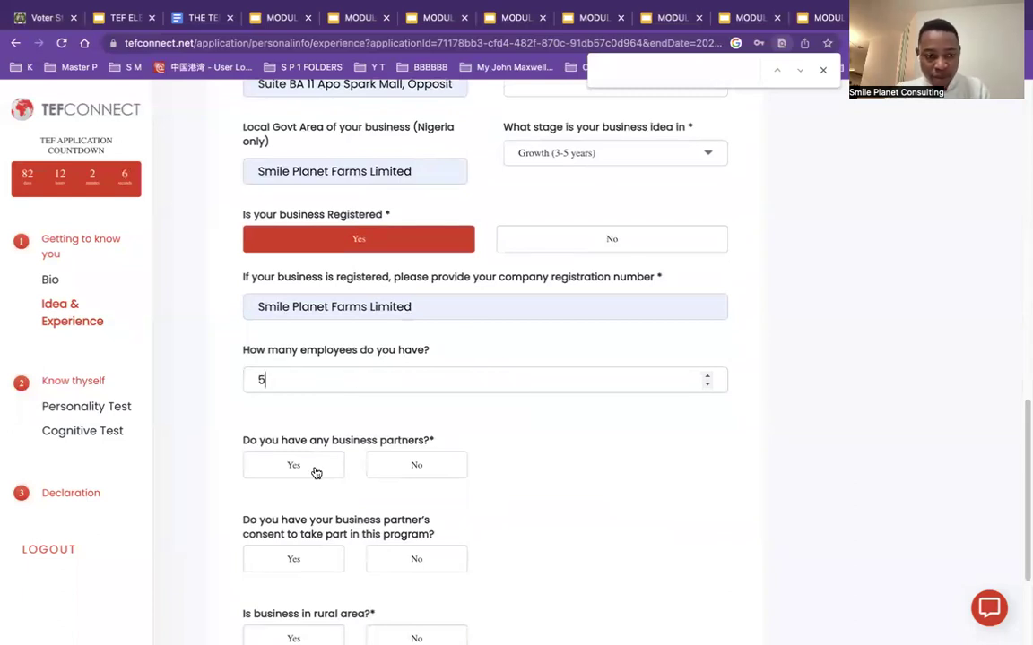
scroll(624, 455, down, 2)
click(407, 294)
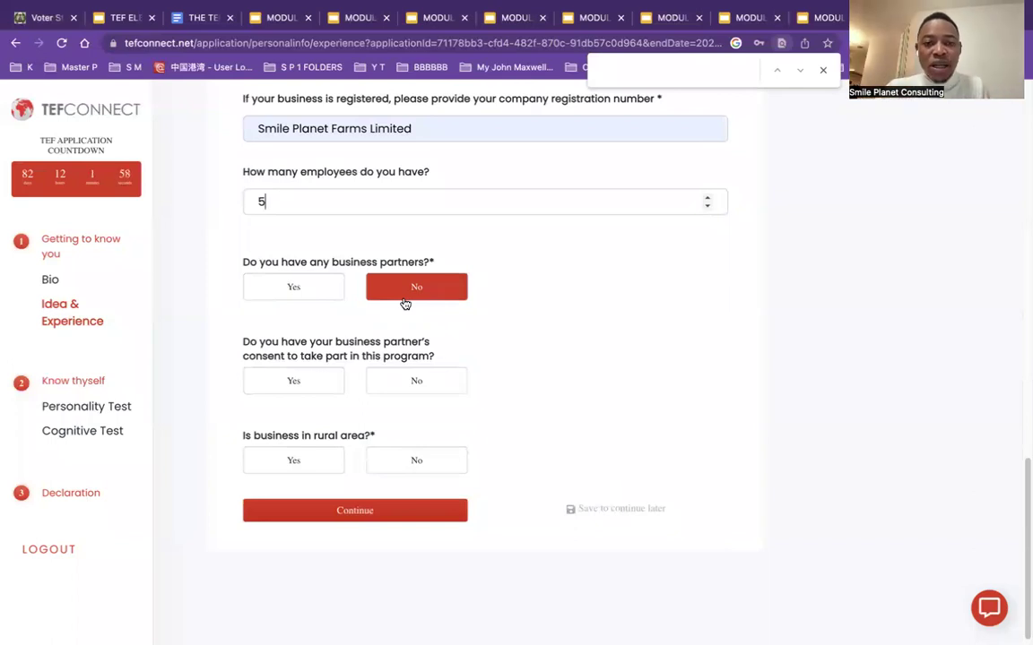
click(410, 287)
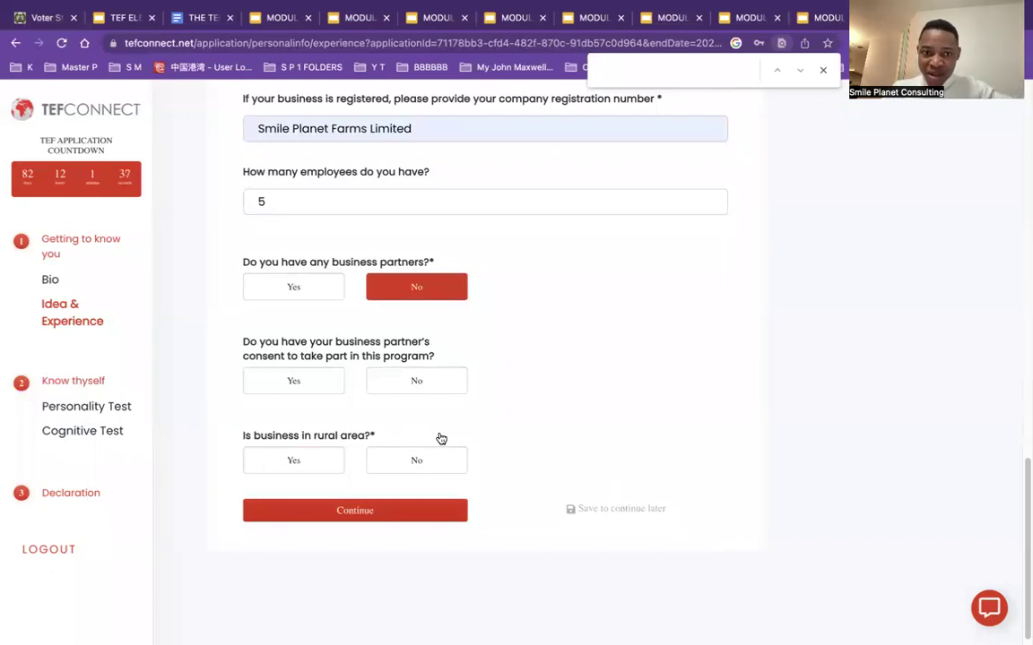
Step: Answer No to the rural area question and attempt to continue
click(421, 464)
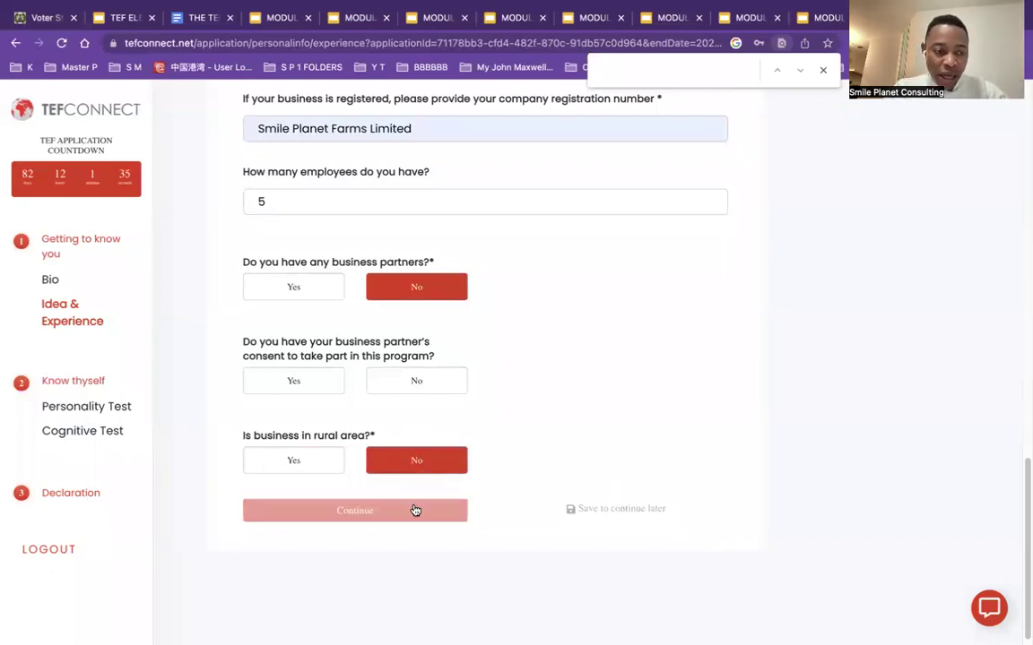
click(415, 510)
scroll(456, 422, down, 4)
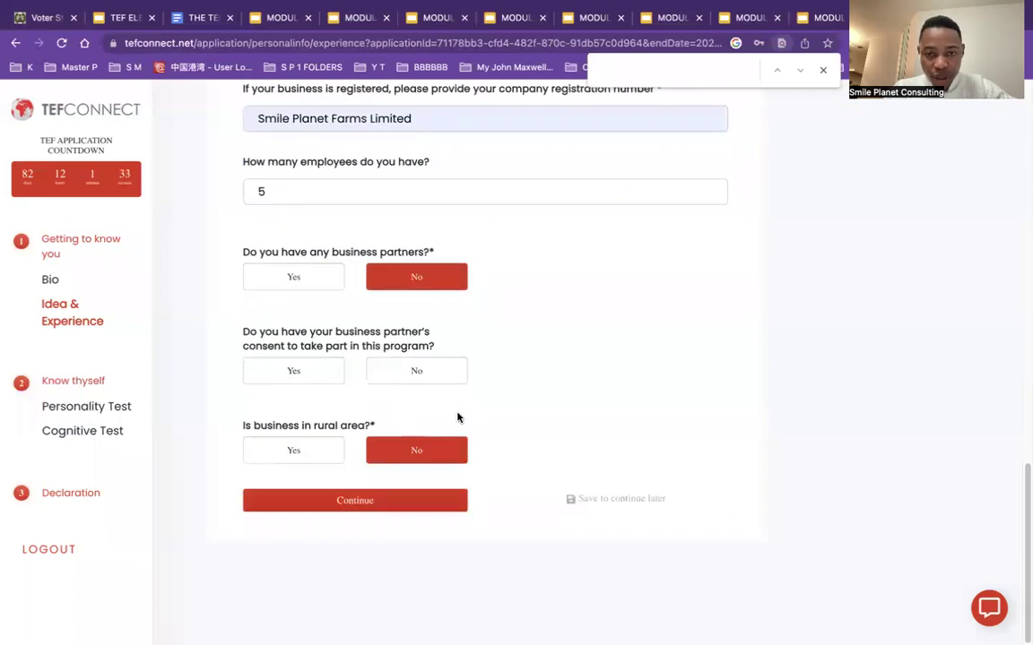
scroll(461, 415, up, 15)
scroll(461, 415, down, 2)
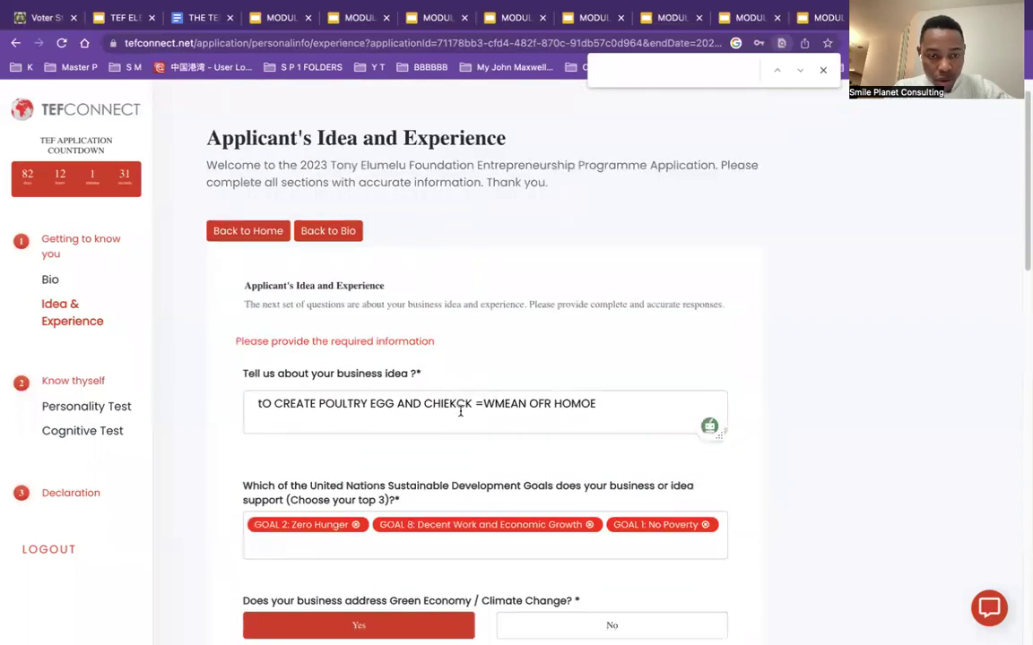
drag(1023, 263, 823, 403)
Step: Set the sub-sector to Livestock Farming and submit the section
click(431, 448)
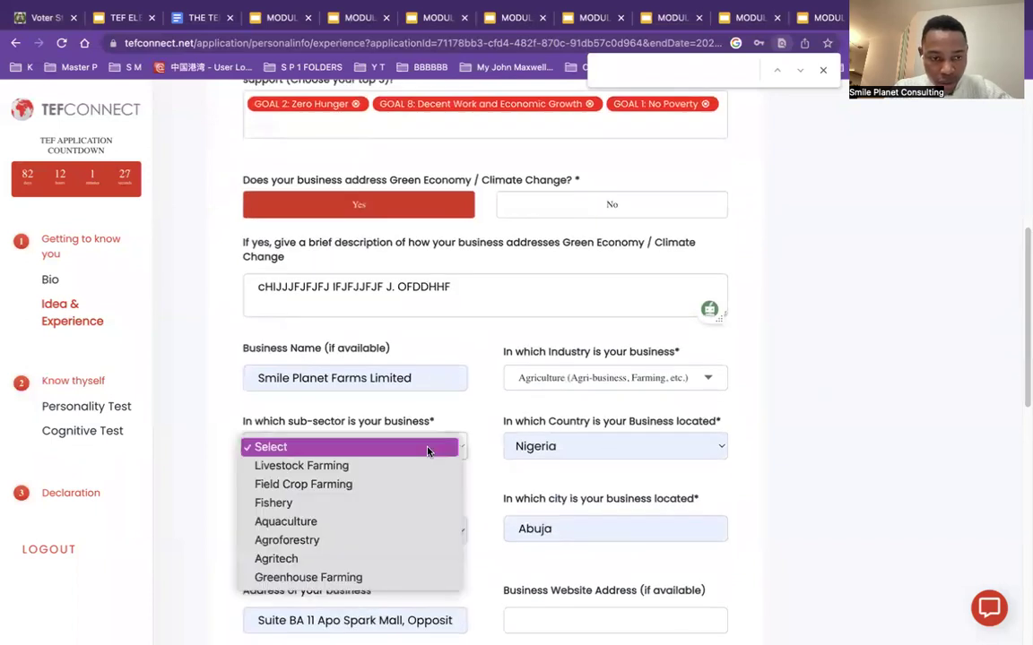
click(332, 467)
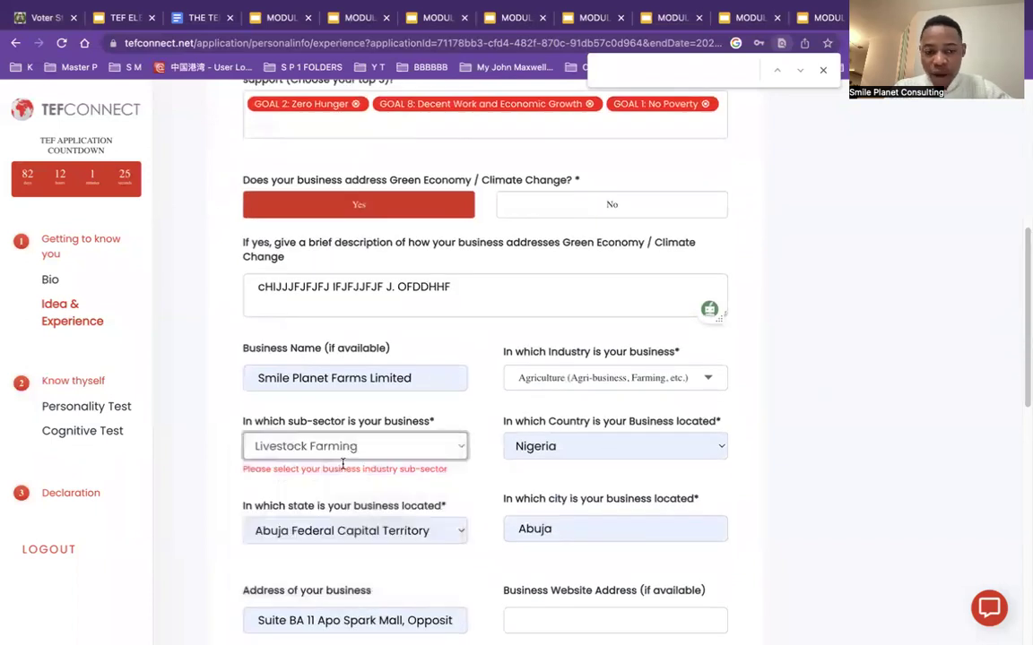
drag(1023, 318, 1022, 549)
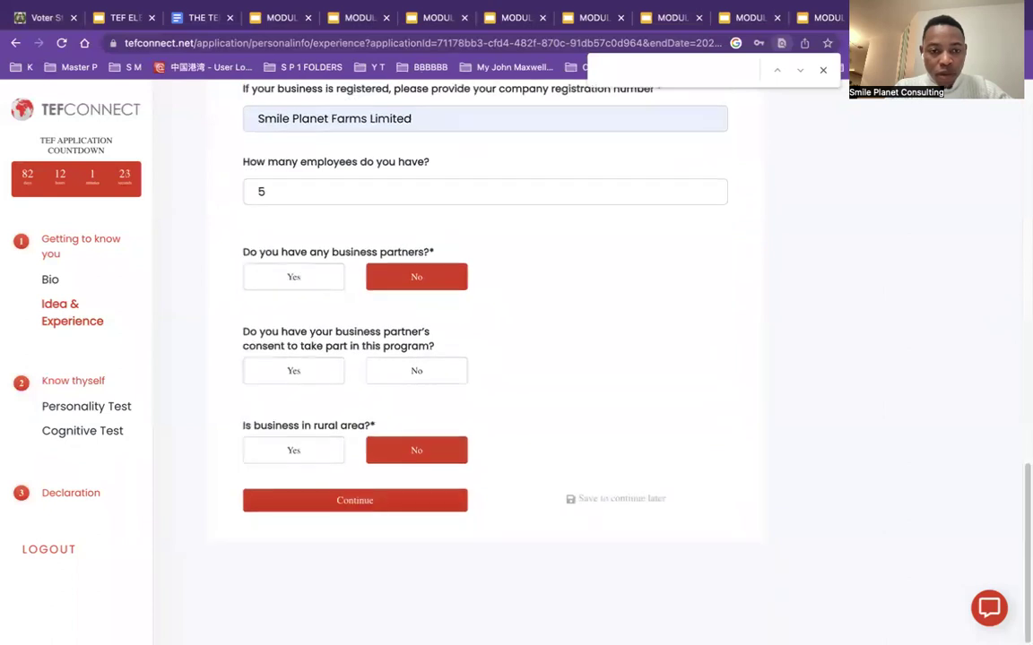
click(410, 509)
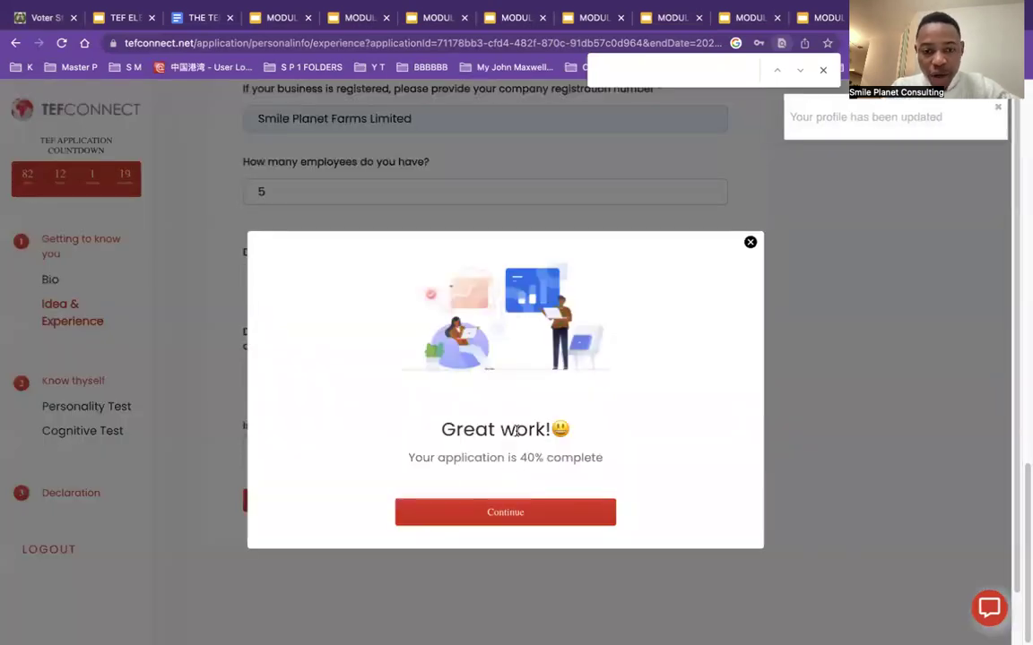
Step: Continue from the 'Great work!' 40% confirmation to the 45-minute Personality Test instructions
click(553, 512)
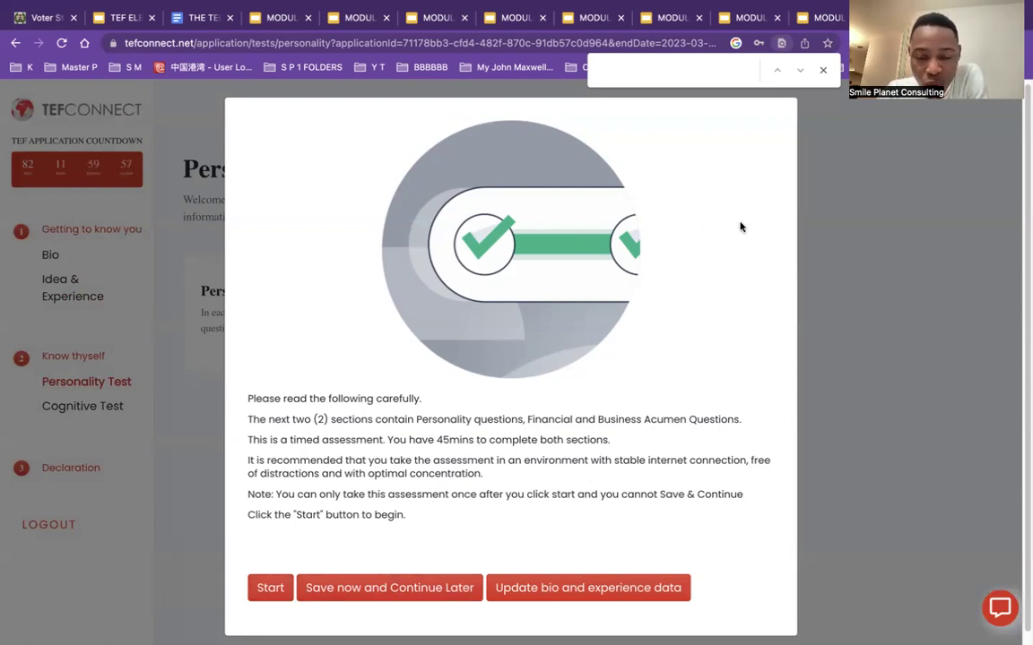
scroll(337, 526, down, 1)
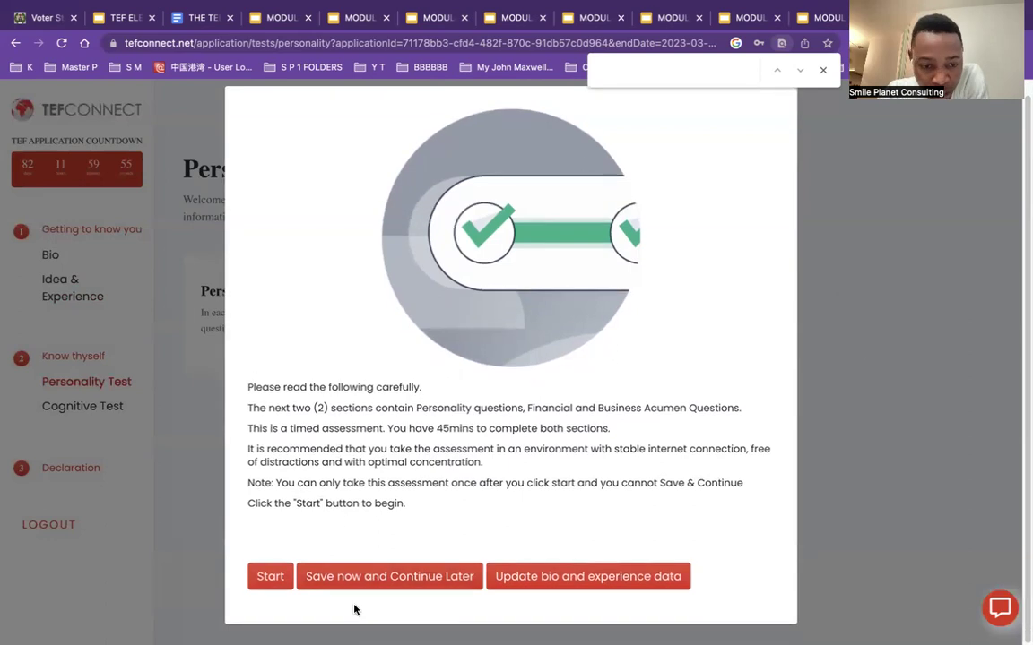